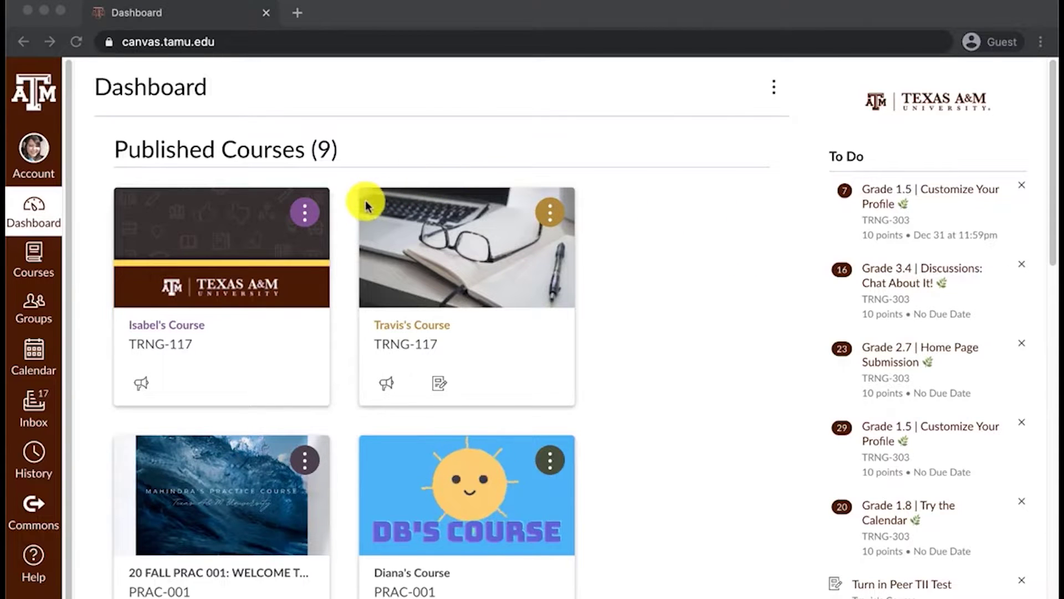
# Open the CANVAS TRAINING COURSE (TRNG-117) from its dashboard card.
pyautogui.click(178, 331)
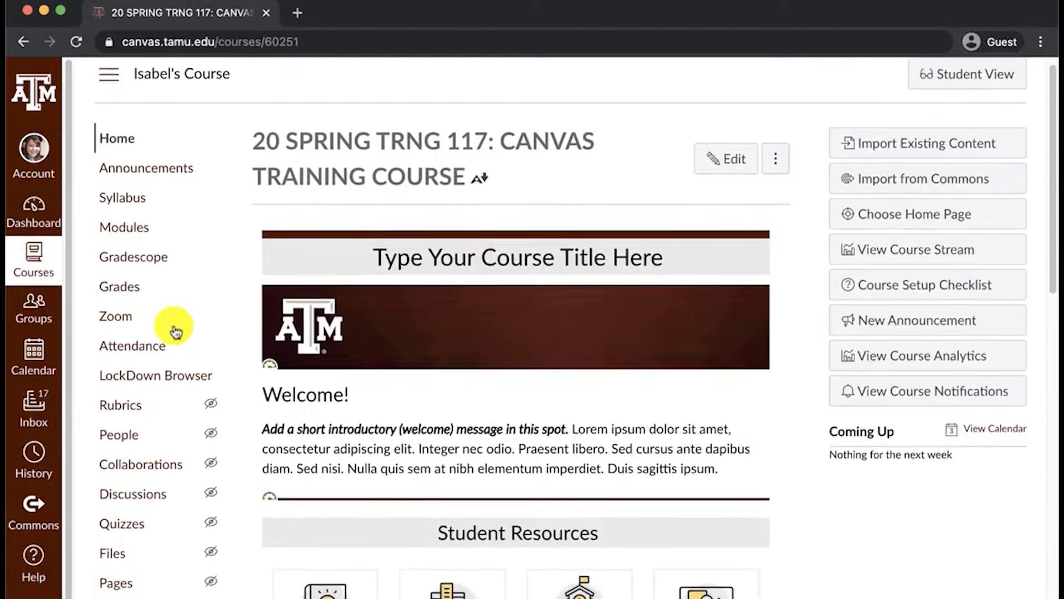
pyautogui.scroll(-3, 176, 332)
# In course Settings, view the grading scheme ranging from A (100–89%) to F (below 59%).
pyautogui.click(120, 588)
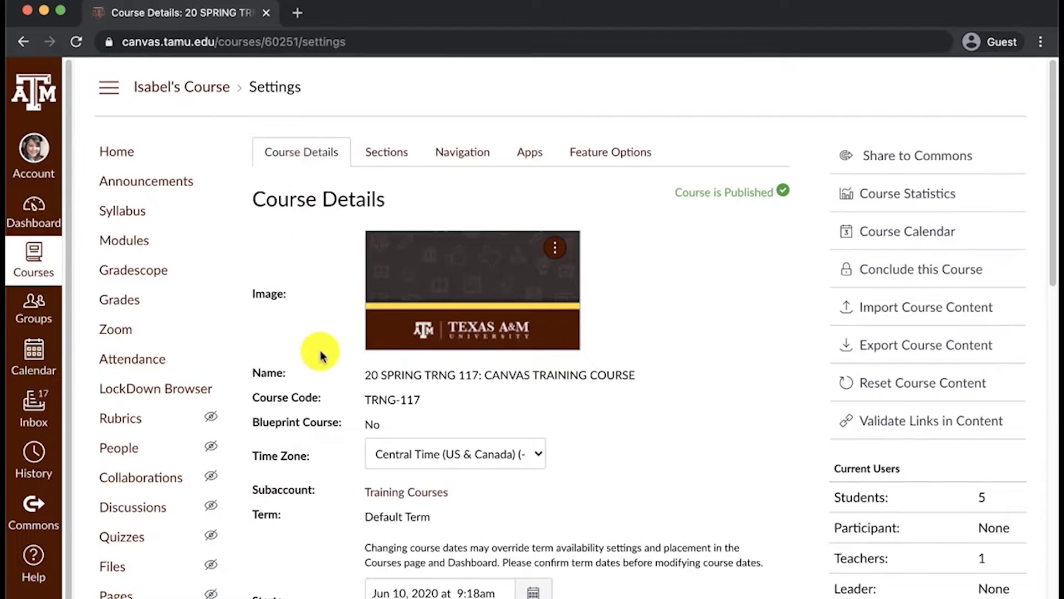
pyautogui.scroll(-4, 316, 349)
pyautogui.scroll(-3, 316, 352)
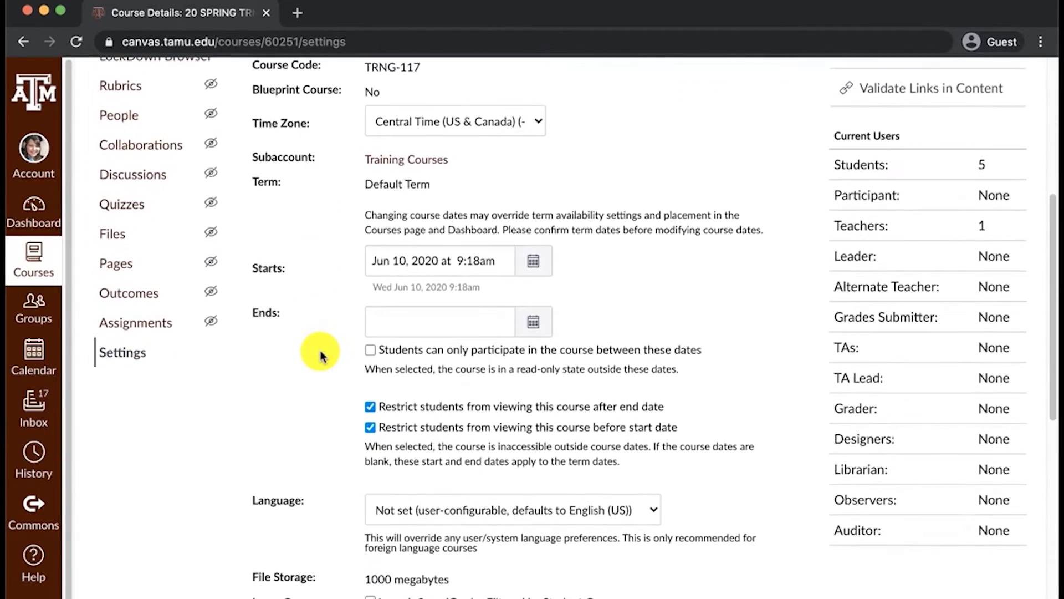
pyautogui.scroll(-4, 311, 349)
pyautogui.scroll(-1, 309, 345)
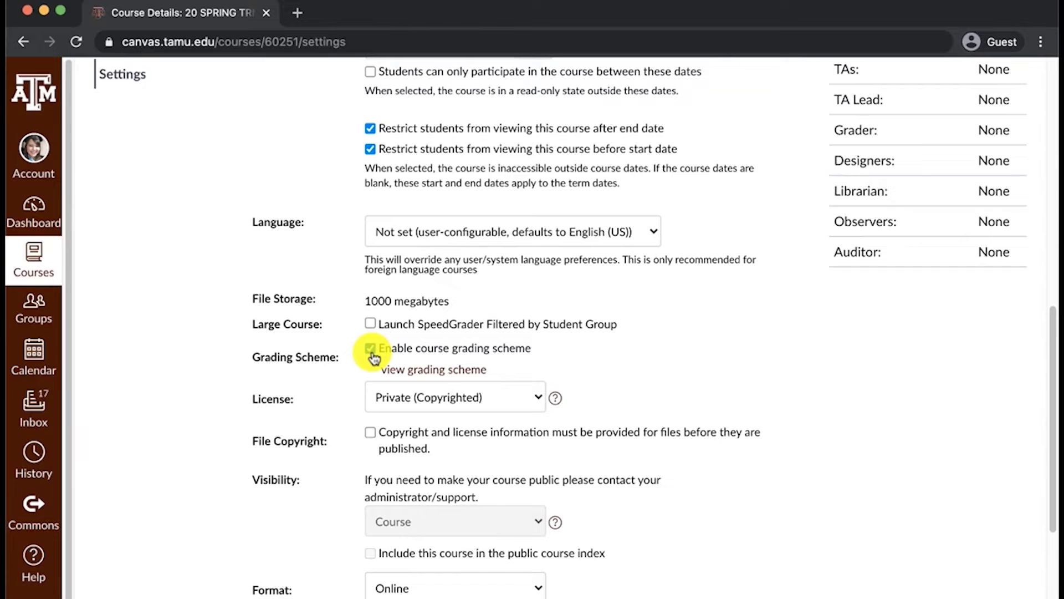
pyautogui.click(430, 370)
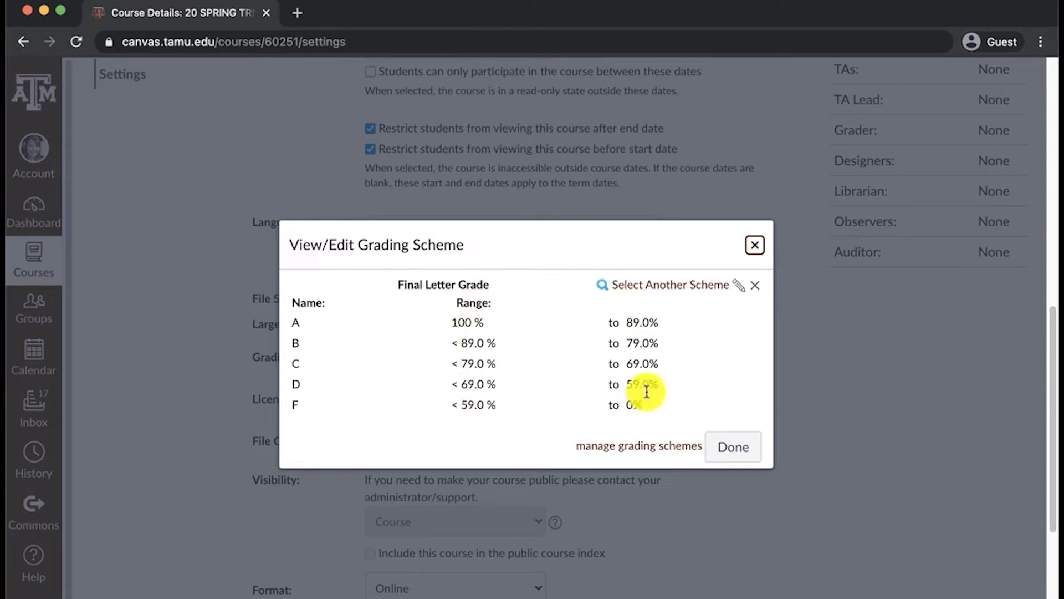
pyautogui.click(730, 447)
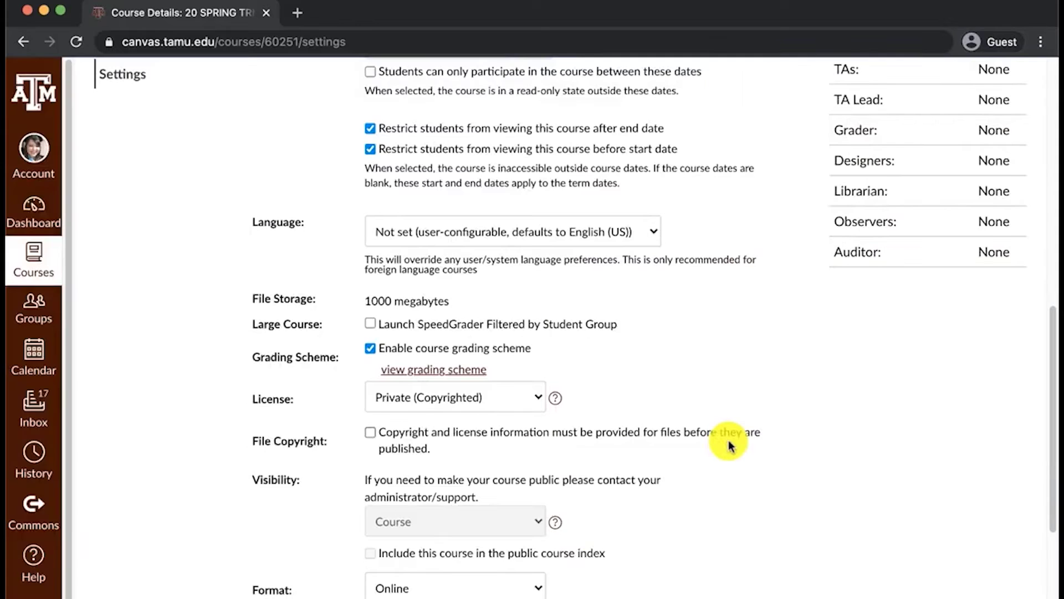
pyautogui.scroll(-5, 570, 582)
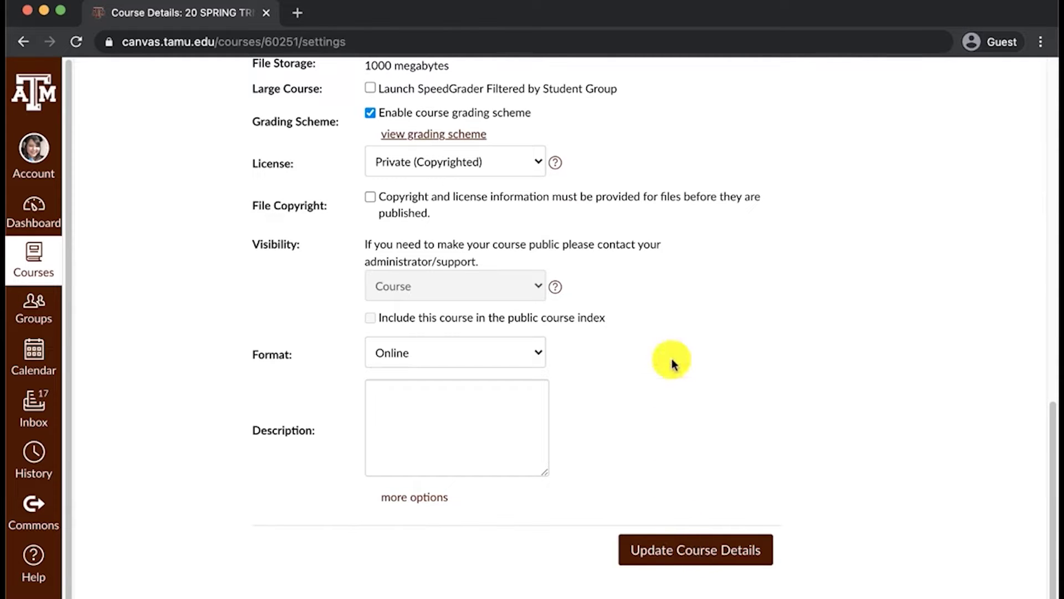
pyautogui.scroll(2, 673, 363)
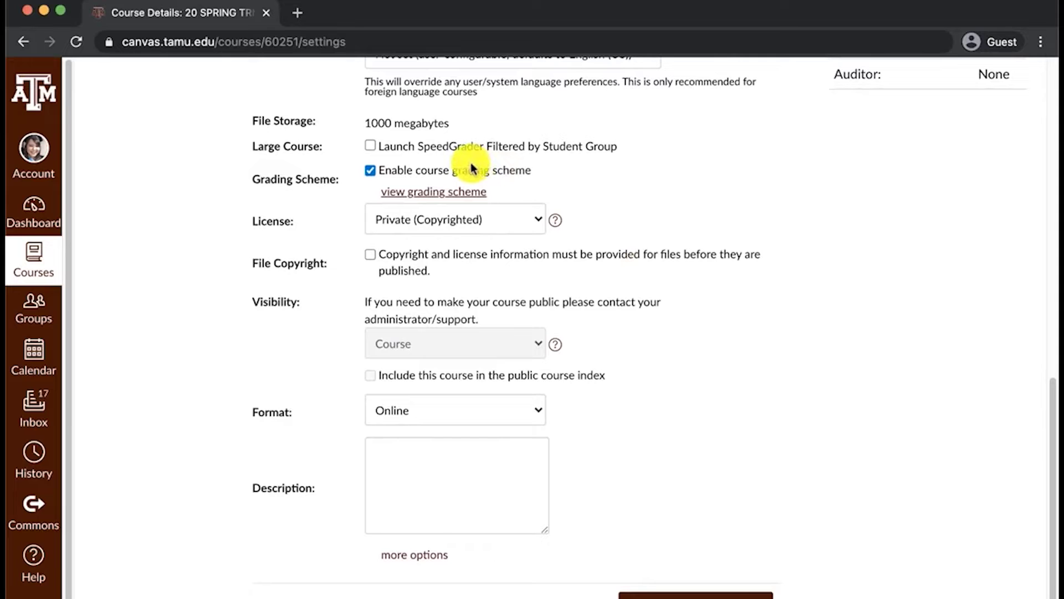
pyautogui.scroll(2, 471, 166)
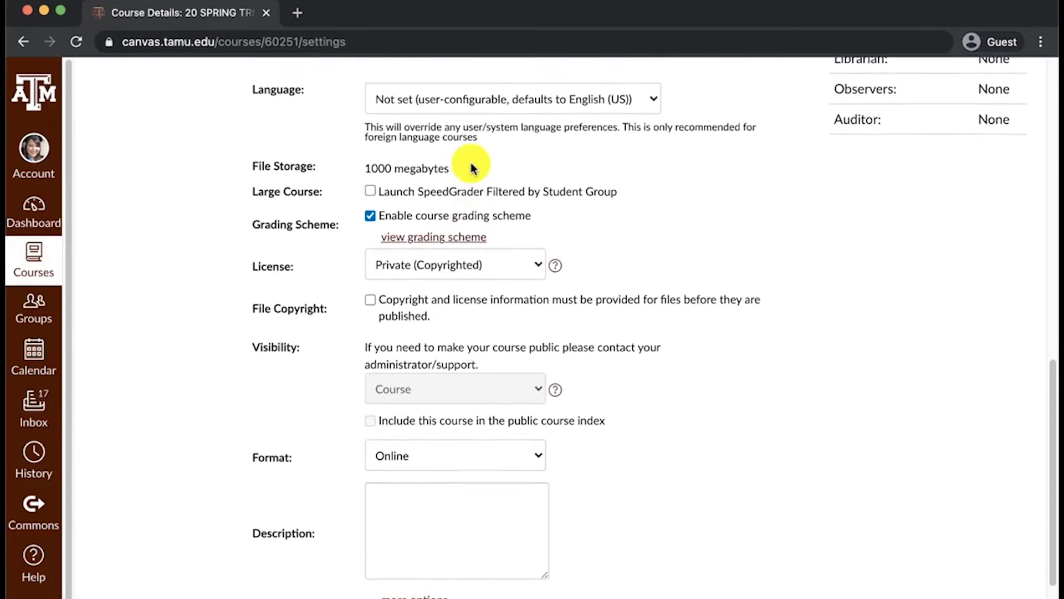
pyautogui.scroll(1, 471, 166)
pyautogui.scroll(9, 471, 169)
pyautogui.scroll(3, 472, 171)
pyautogui.scroll(10, 472, 172)
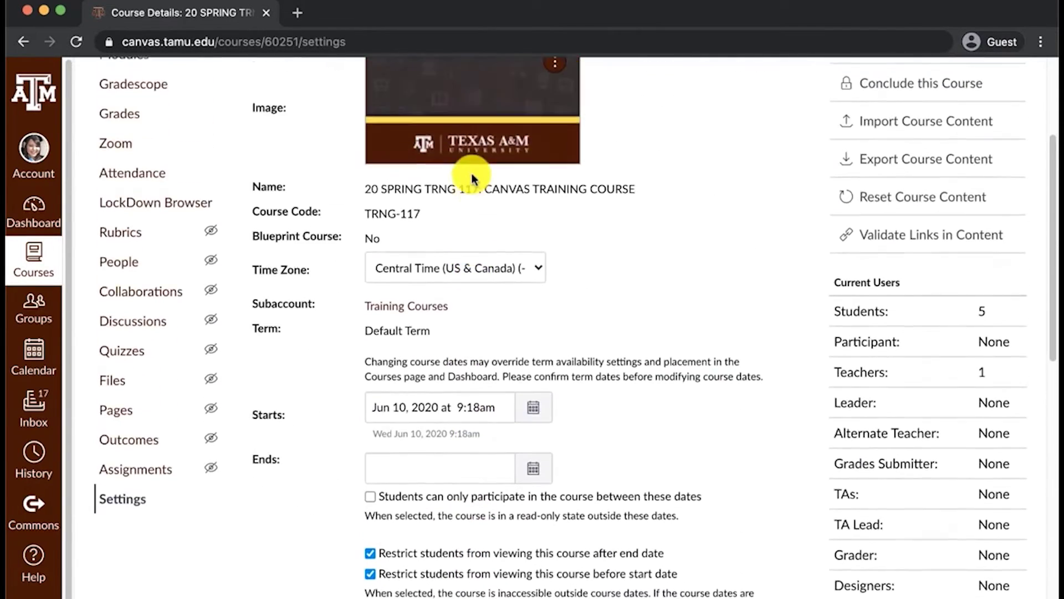
pyautogui.scroll(4, 471, 171)
pyautogui.scroll(1, 475, 171)
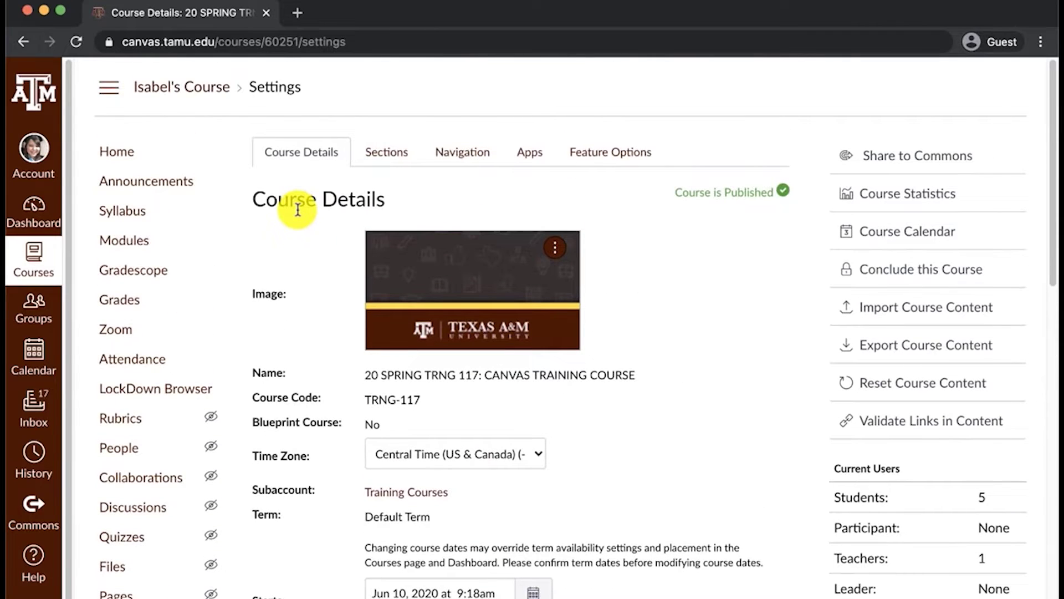
# Open the course Gradebook and scroll right to the Research Paper Final column.
pyautogui.click(116, 306)
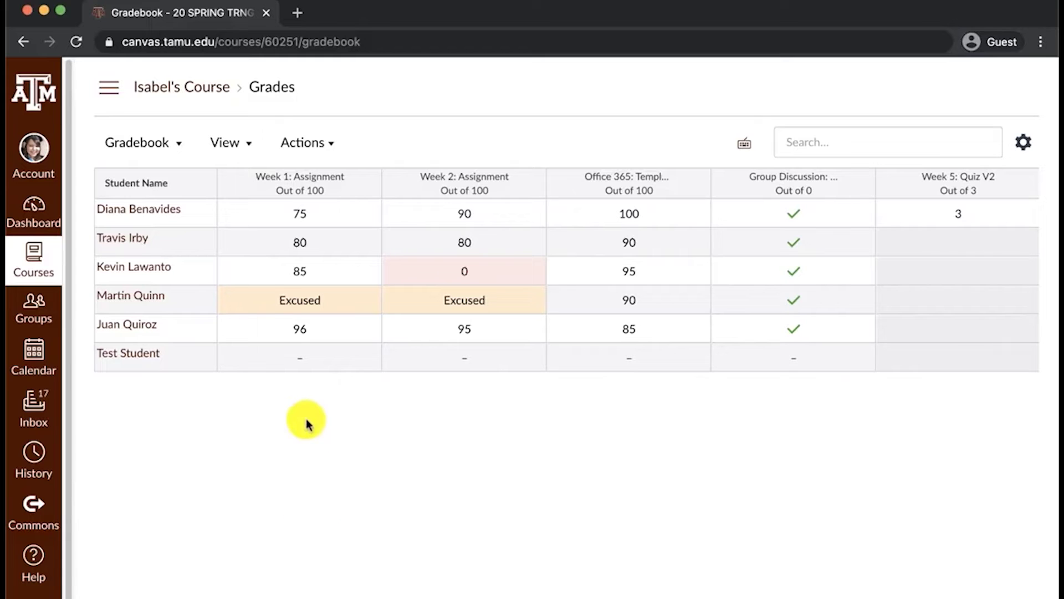
pyautogui.hscroll(3, 609, 266)
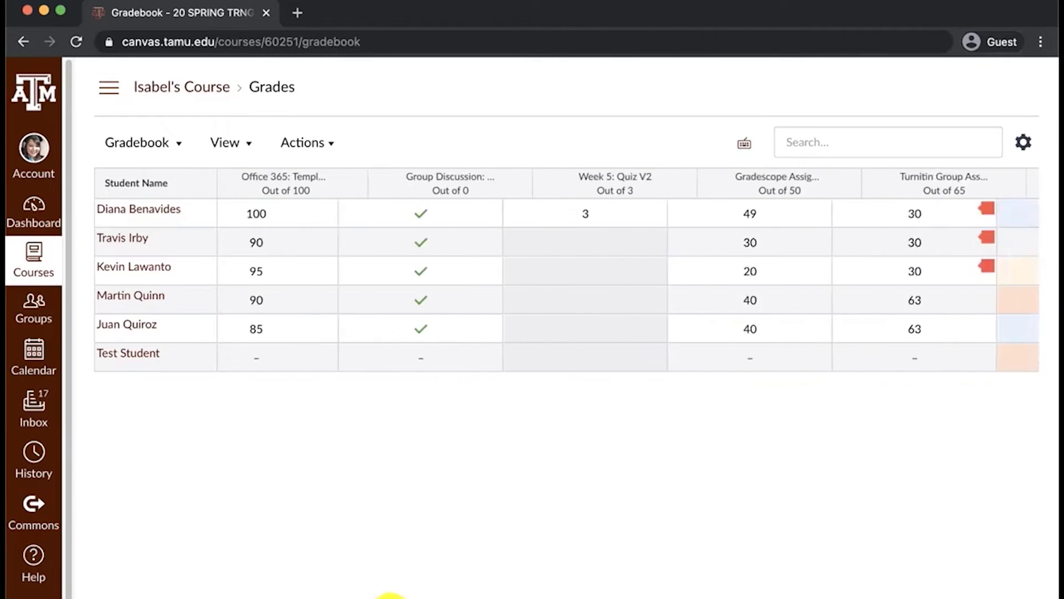
pyautogui.hscroll(2, 609, 266)
pyautogui.hscroll(3, 610, 266)
pyautogui.hscroll(2, 610, 266)
pyautogui.hscroll(5, 609, 266)
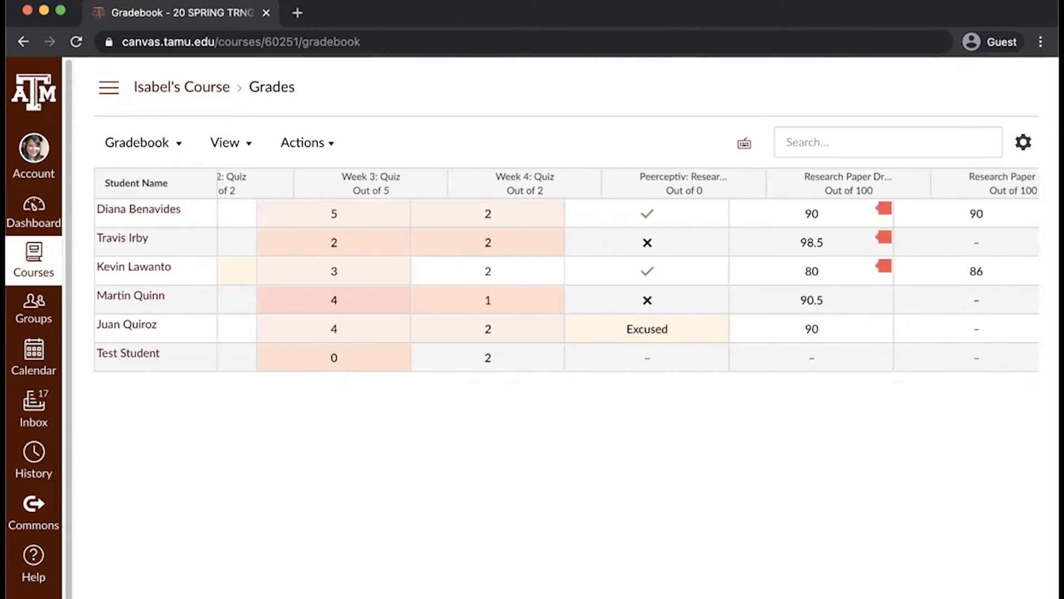
pyautogui.hscroll(3, 610, 266)
pyautogui.hscroll(1, 610, 266)
pyautogui.hscroll(1, 610, 266)
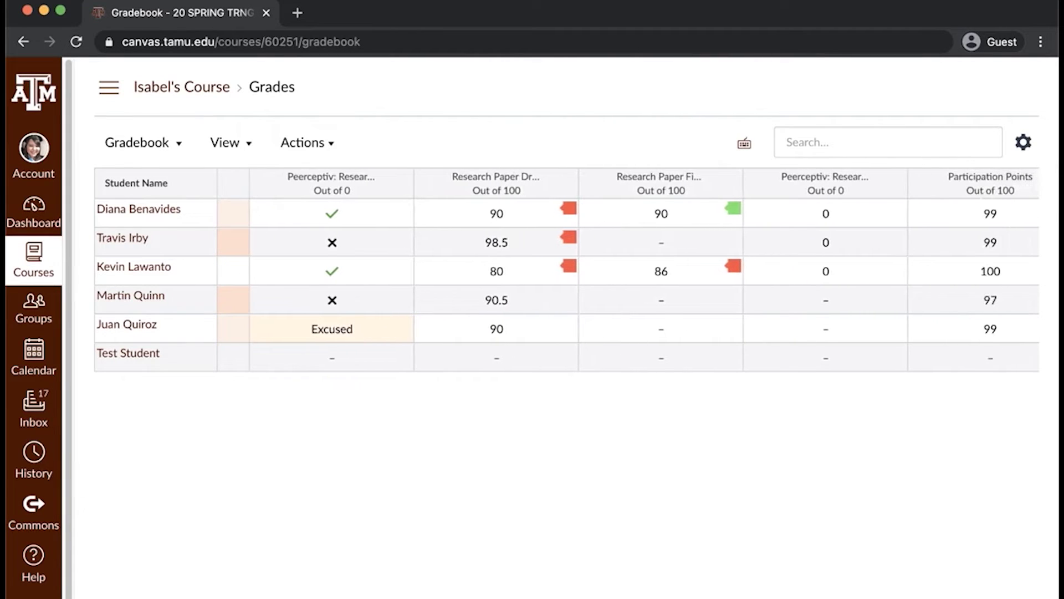
pyautogui.hscroll(2, 609, 266)
pyautogui.hscroll(3, 609, 267)
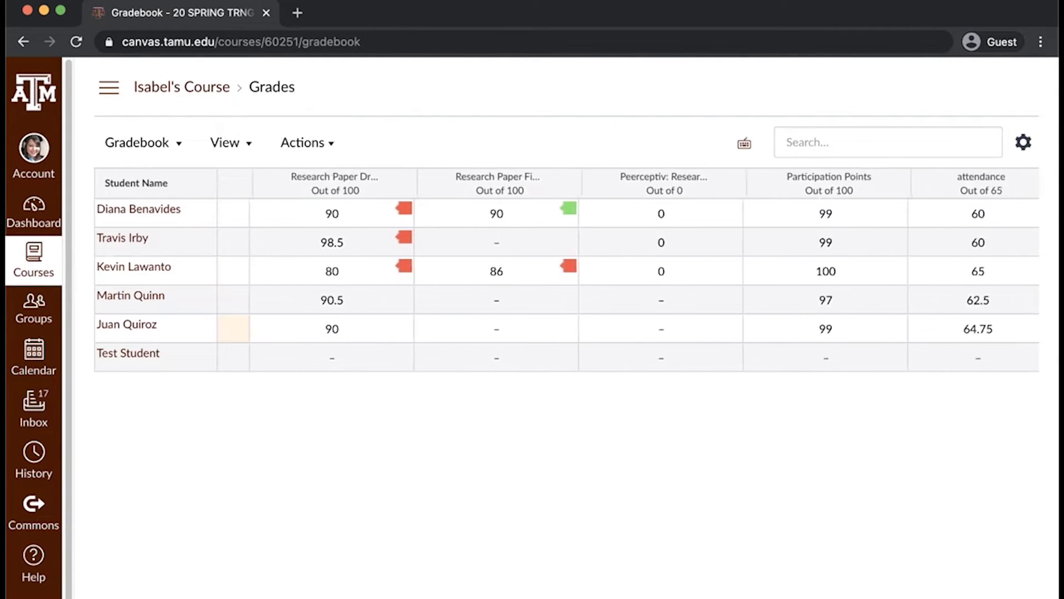
pyautogui.hscroll(3, 610, 266)
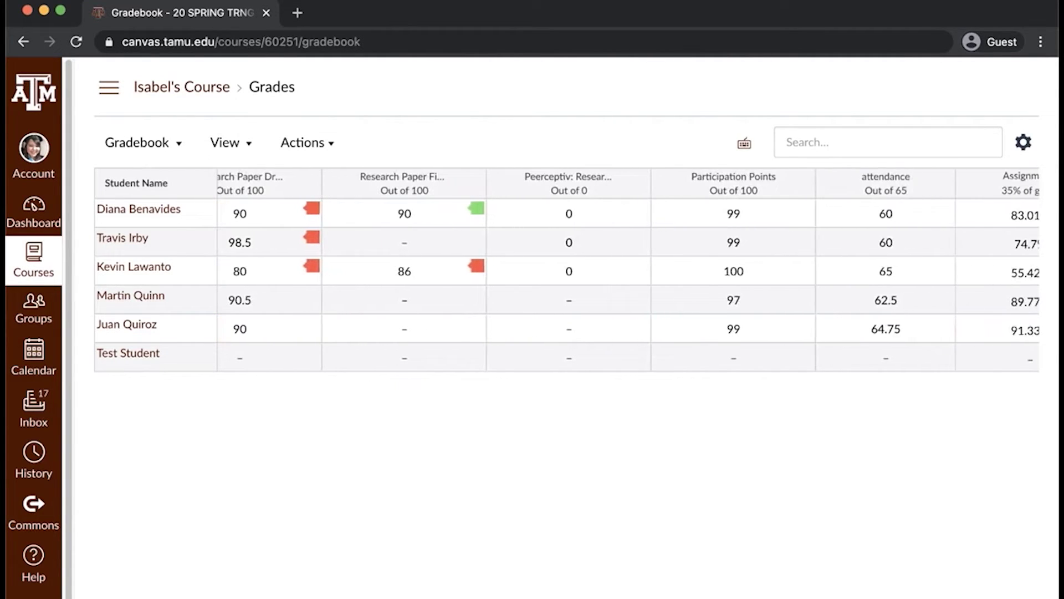
# Give the second student 0 on Research Paper Final and excuse the fourth student's submission.
pyautogui.click(396, 239)
pyautogui.write('0')
pyautogui.press('Return')
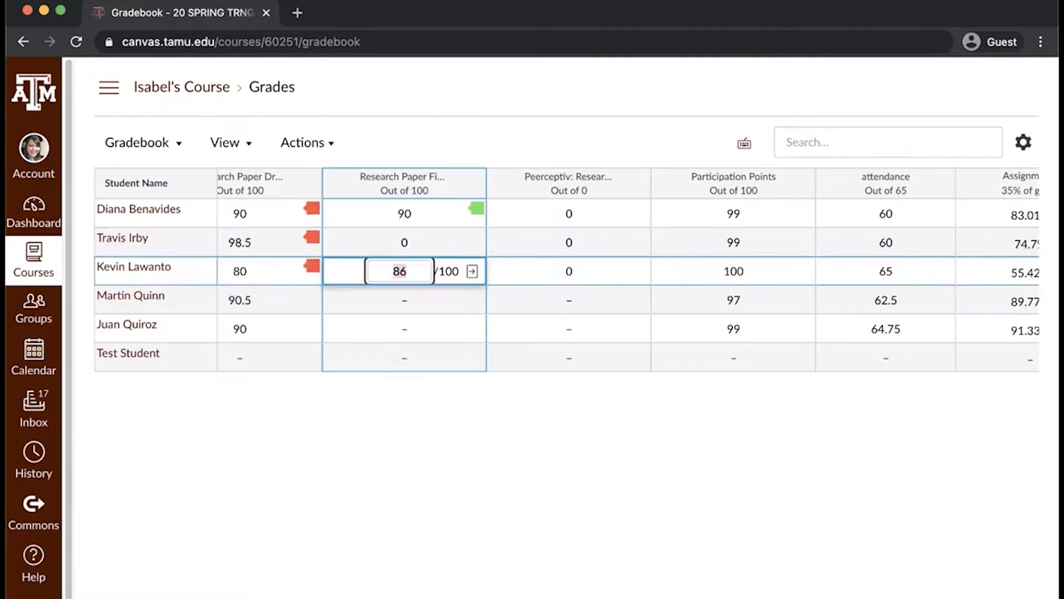
pyautogui.click(410, 303)
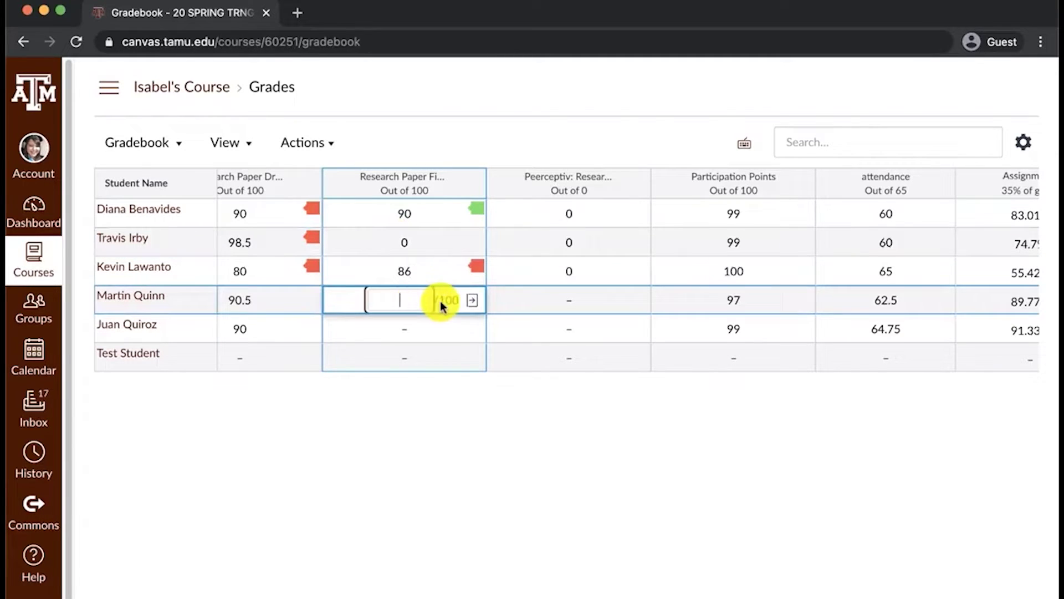
pyautogui.click(470, 300)
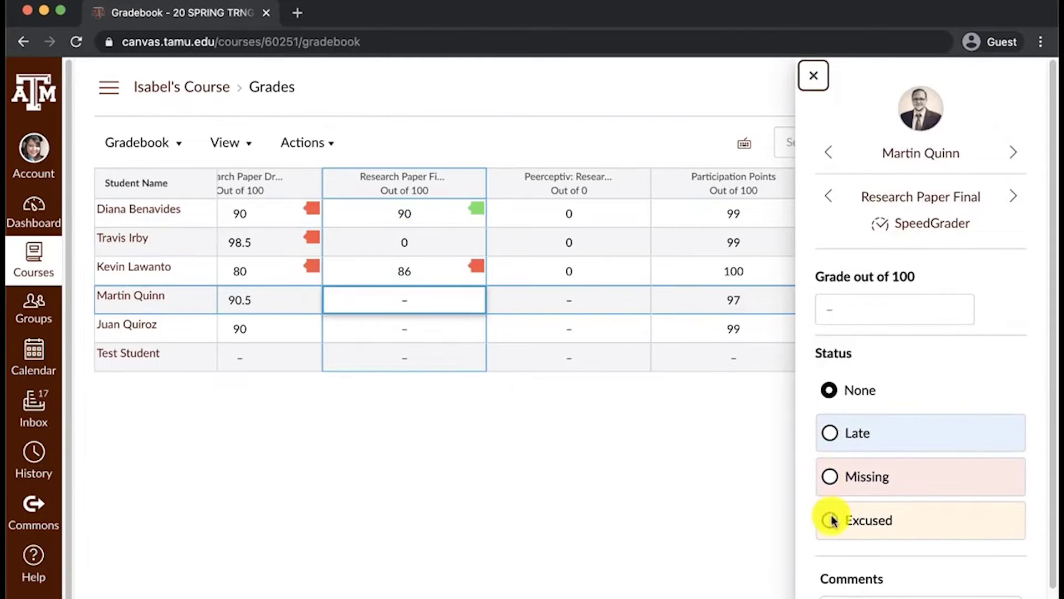
pyautogui.click(830, 520)
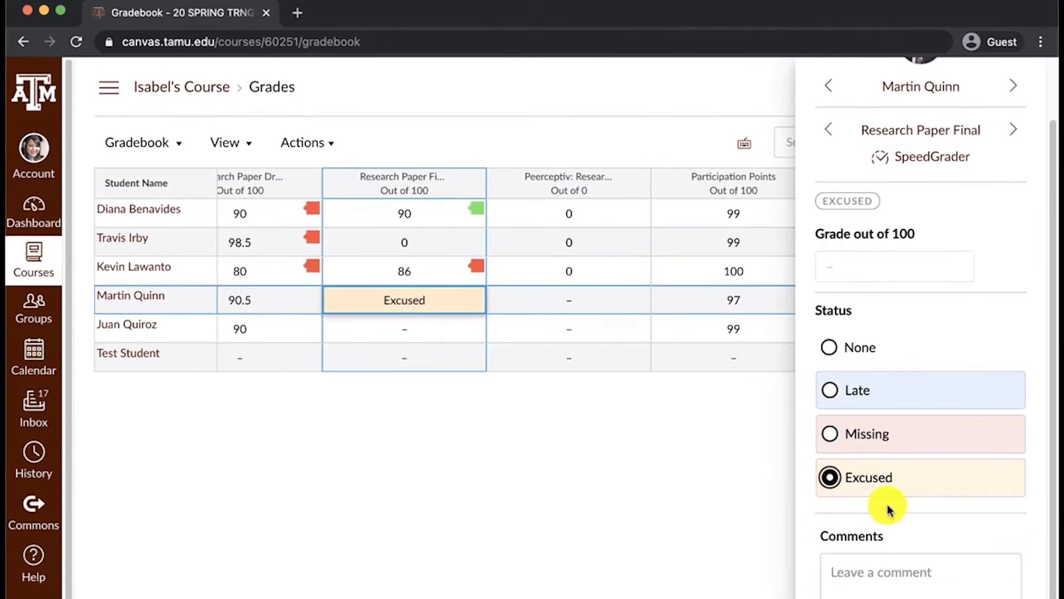
pyautogui.click(450, 312)
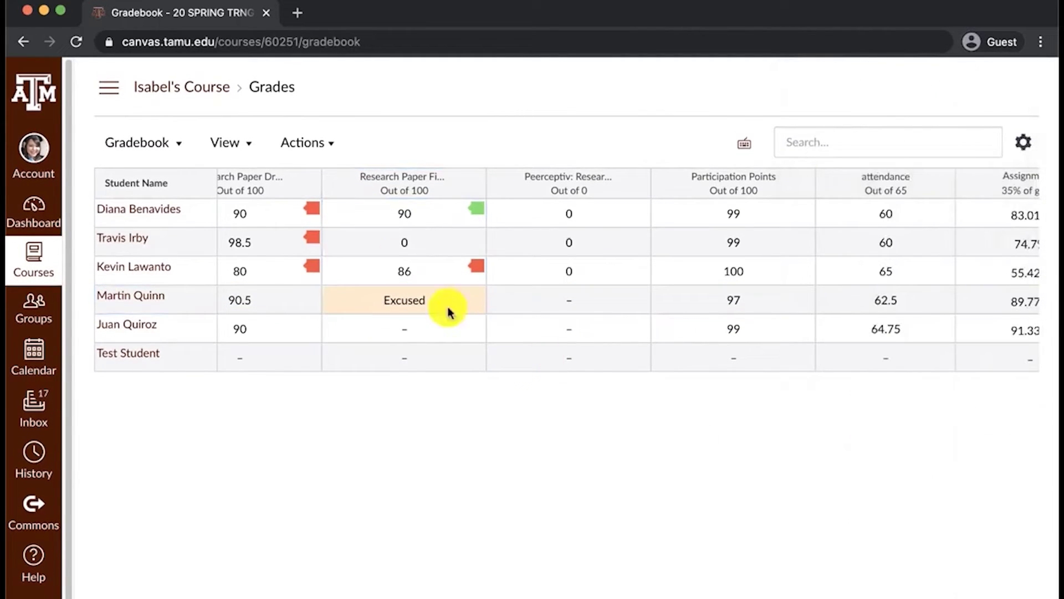
# Enter 89 as the fifth student's Research Paper Final grade.
pyautogui.click(407, 329)
pyautogui.write('89')
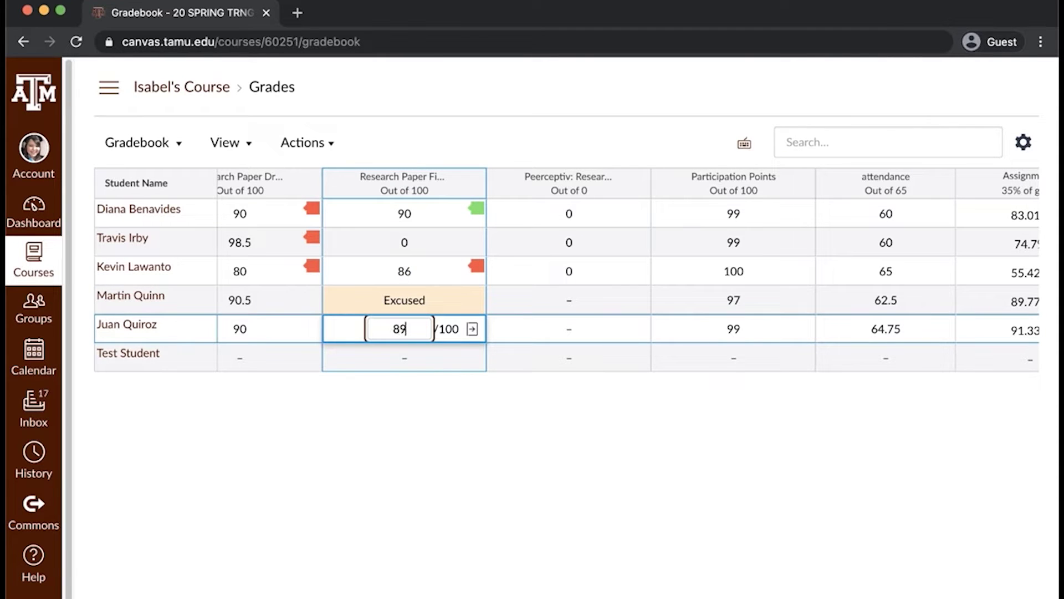
pyautogui.press('Return')
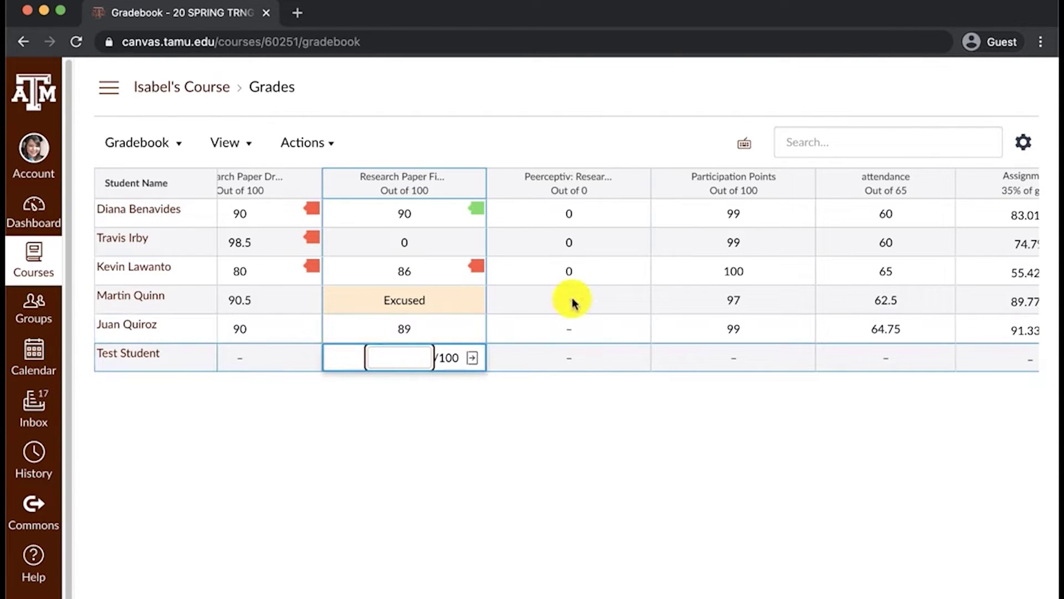
pyautogui.click(548, 412)
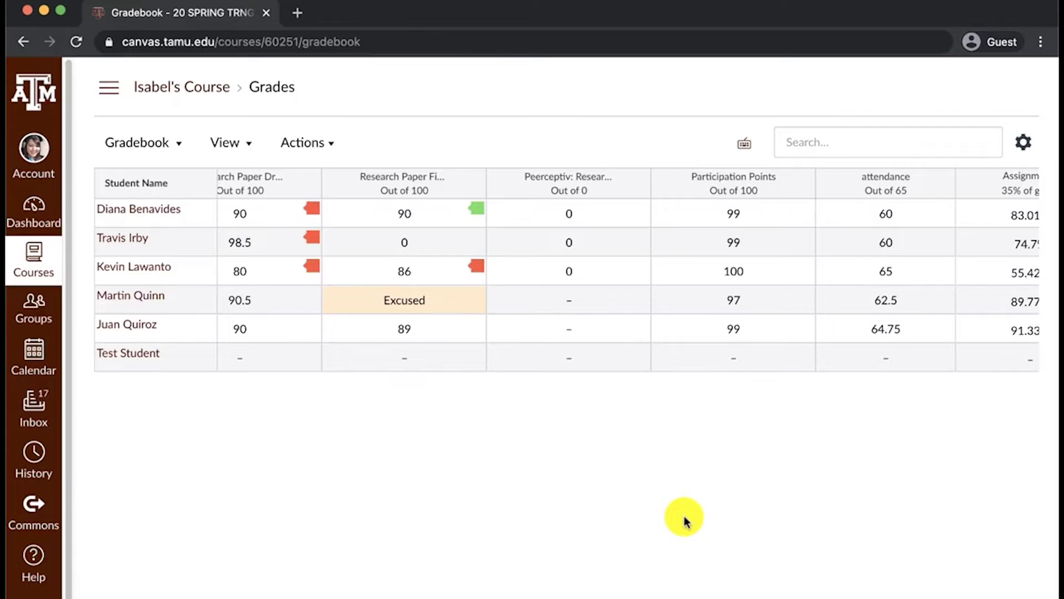
# Enter 0 in the two blank Peerceptiv review cells.
pyautogui.click(568, 302)
pyautogui.write('0')
pyautogui.press('Return')
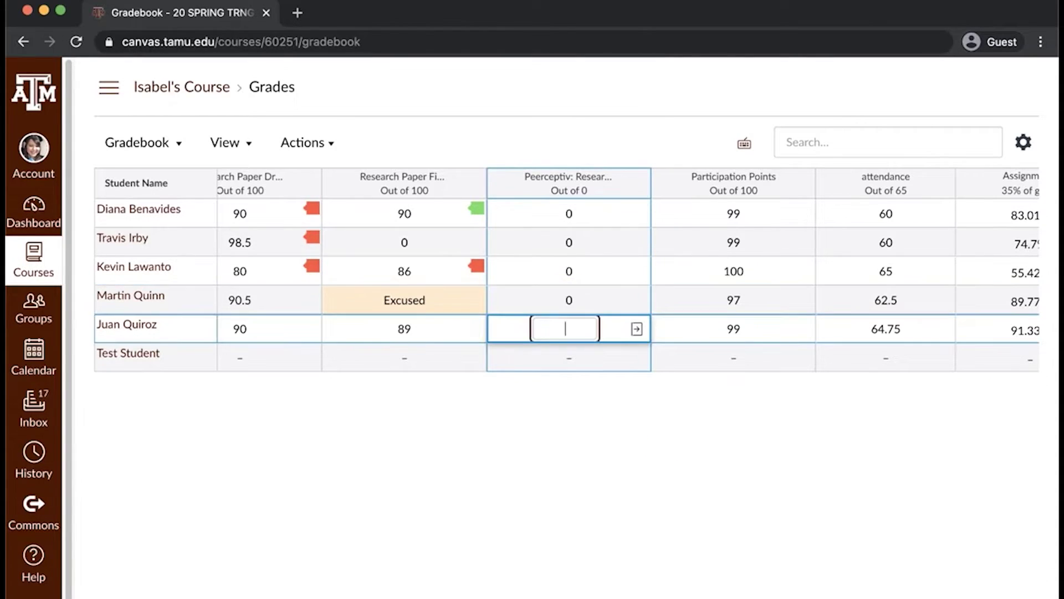
pyautogui.write('0')
pyautogui.press('Return')
pyautogui.click(596, 399)
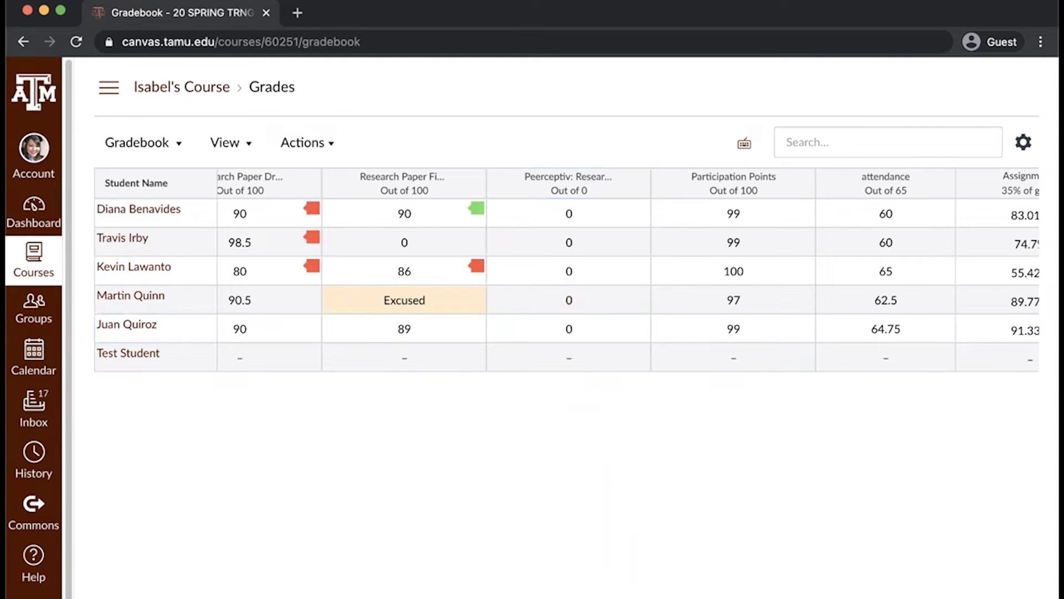
# Check the Total column's warning explanation and leave the Override grades empty.
pyautogui.hscroll(15, 626, 269)
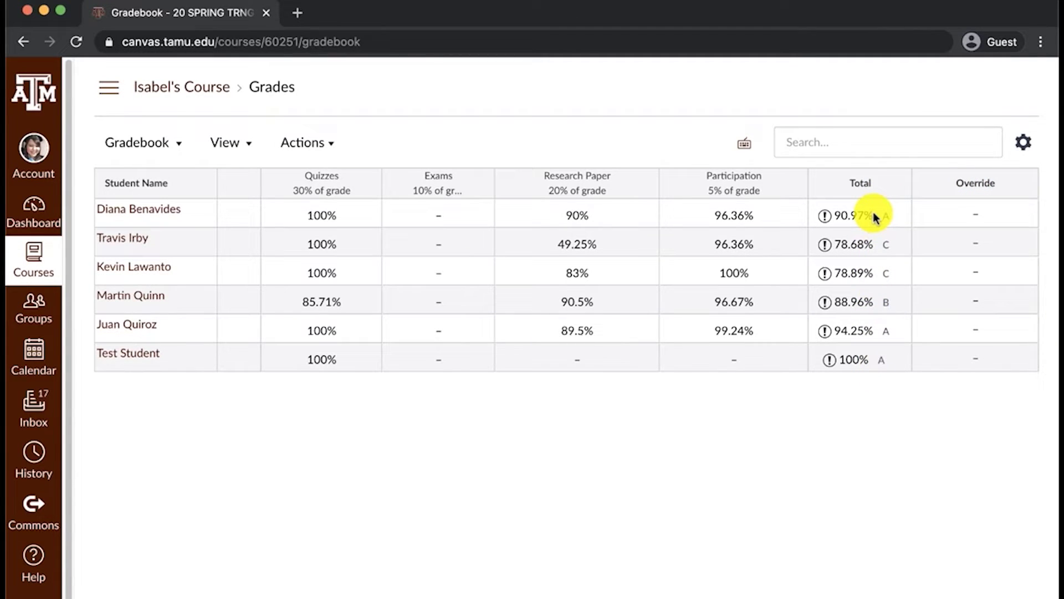
pyautogui.click(885, 249)
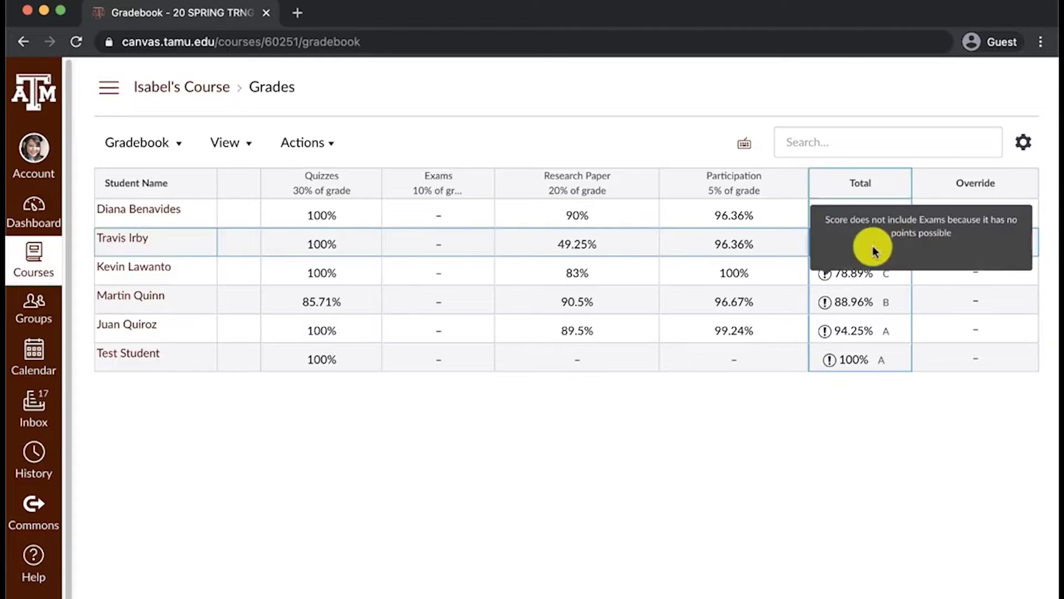
pyautogui.click(846, 245)
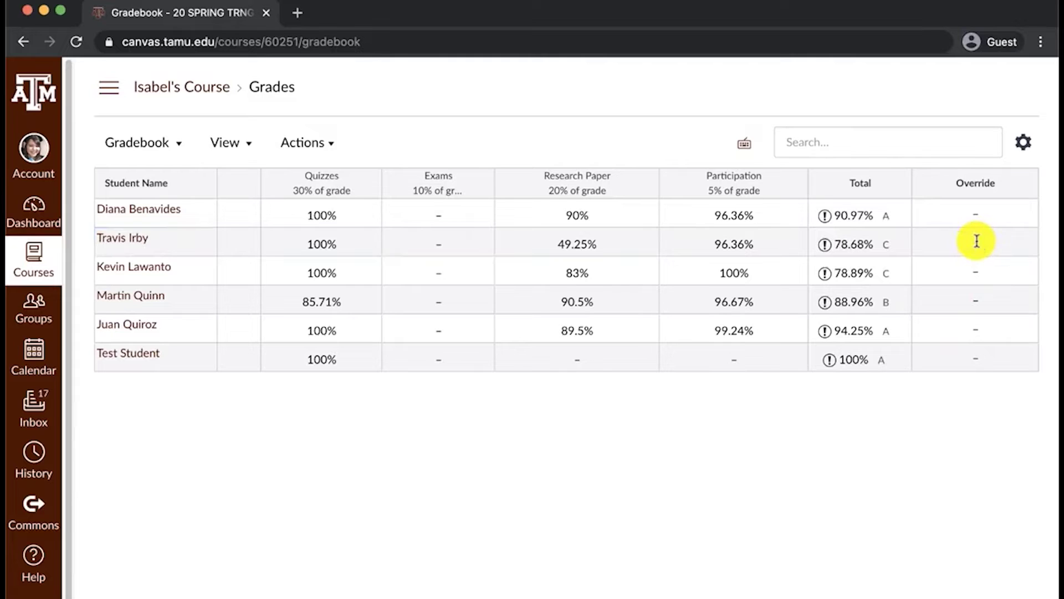
pyautogui.click(977, 241)
pyautogui.click(960, 412)
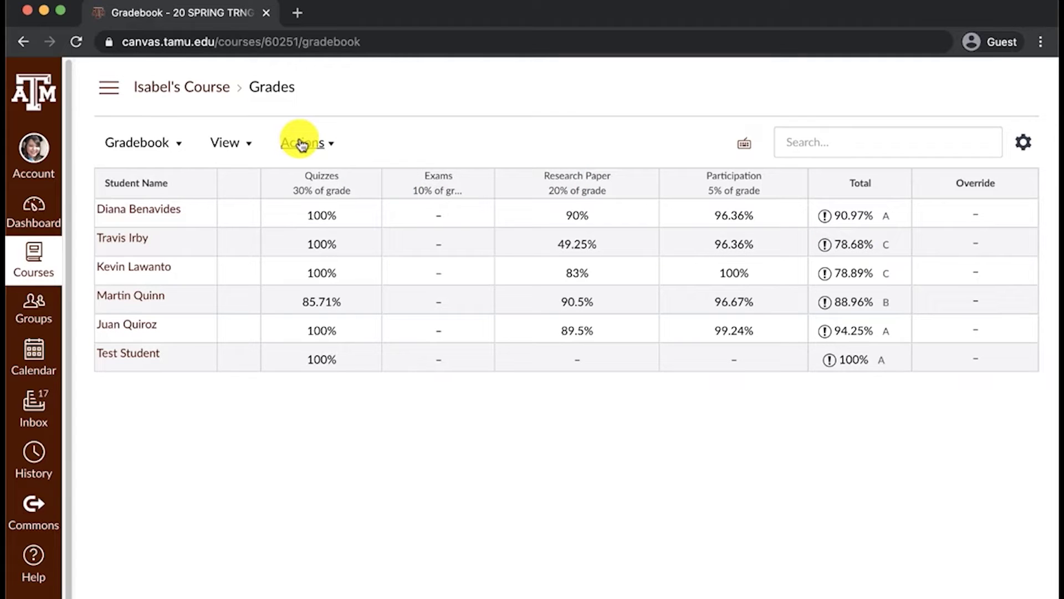
# Export the gradebook to a CSV file and open the downloaded file.
pyautogui.click(302, 144)
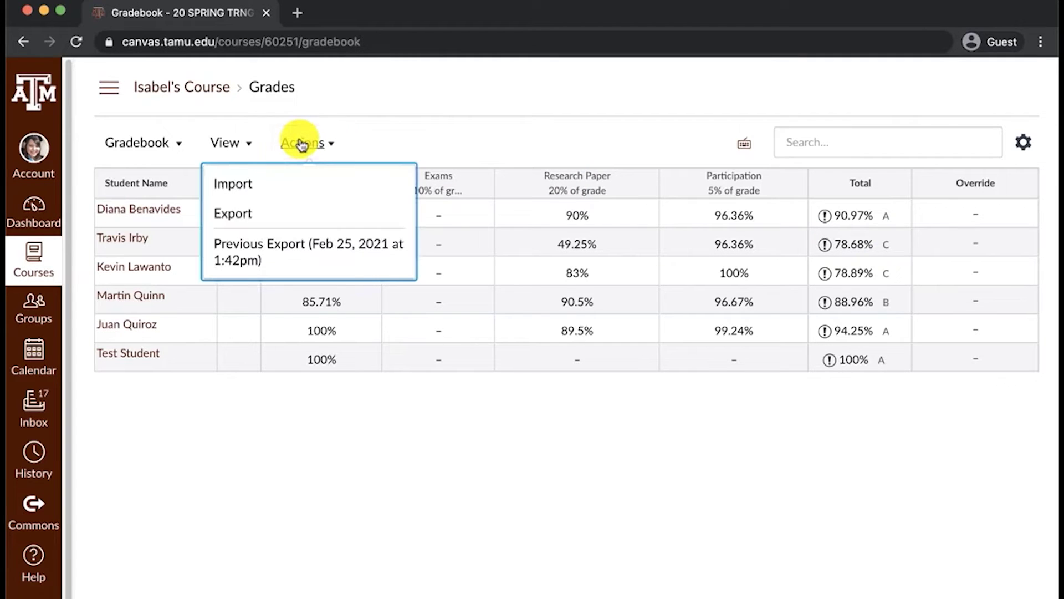
pyautogui.click(258, 219)
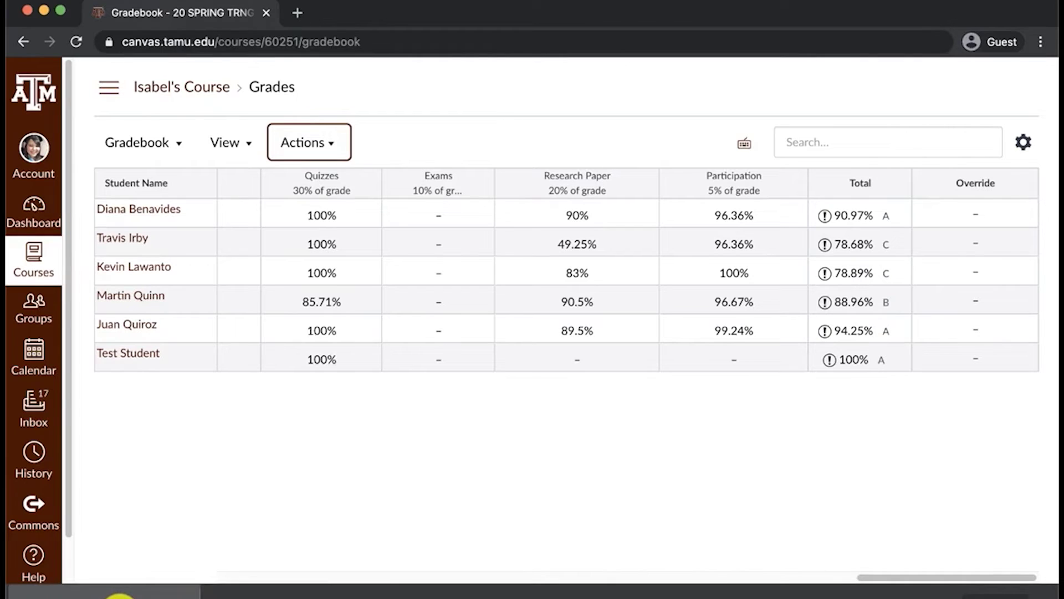
pyautogui.click(119, 594)
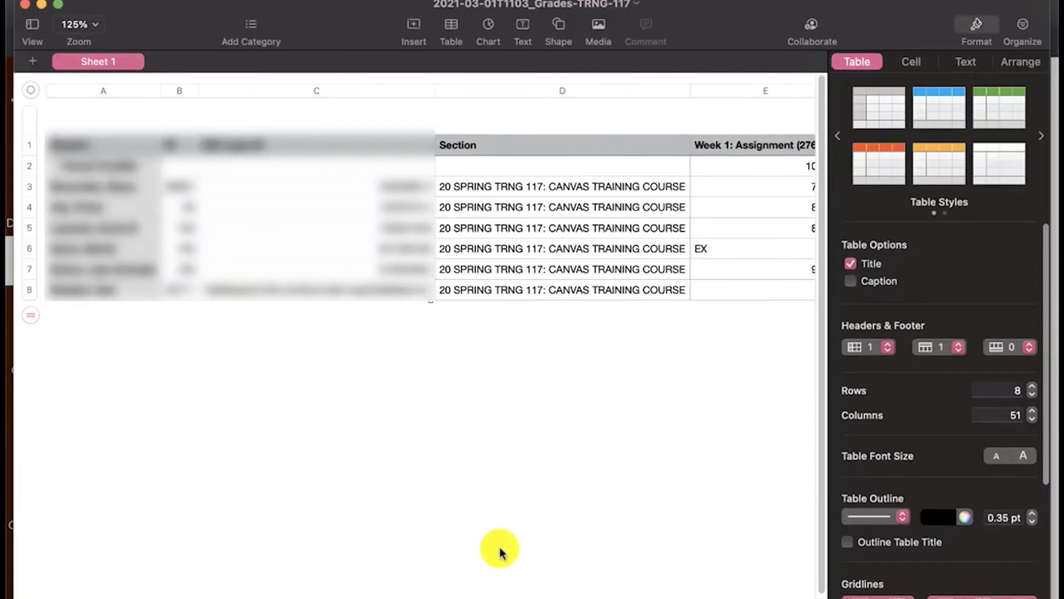
# Bring the Final Score and Override Score columns into view and edit cell AX3.
pyautogui.hscroll(2, 499, 552)
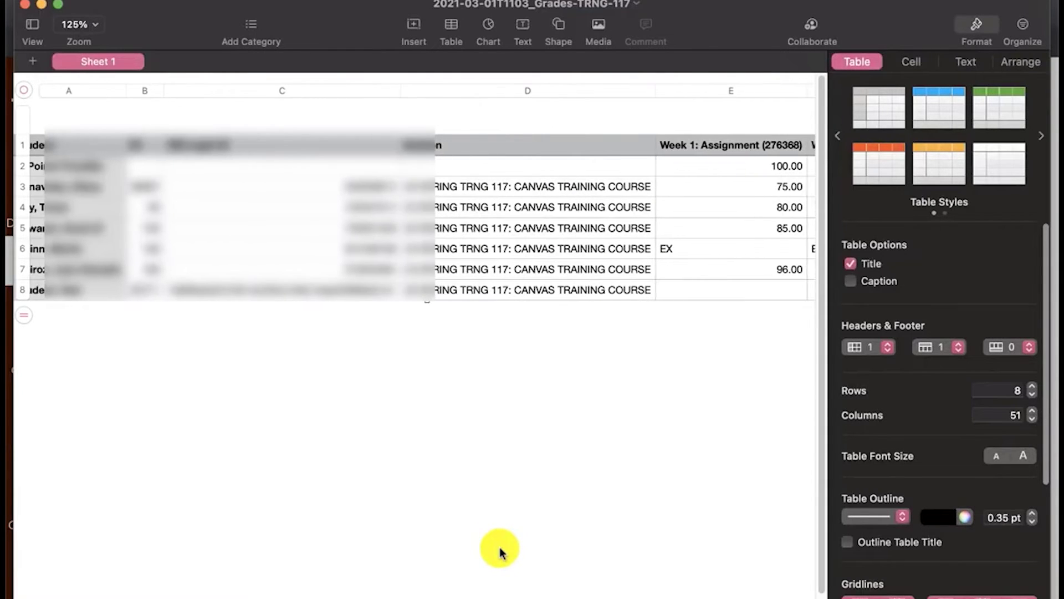
pyautogui.hscroll(2, 499, 552)
pyautogui.hscroll(4, 499, 552)
pyautogui.hscroll(5, 743, 505)
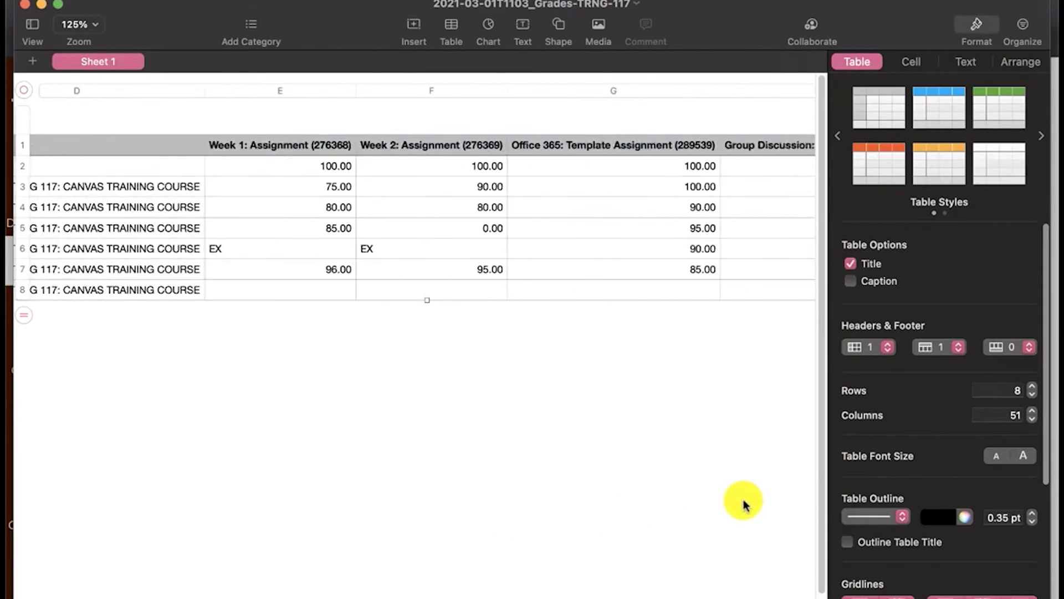
pyautogui.hscroll(5, 743, 505)
pyautogui.hscroll(10, 743, 505)
pyautogui.hscroll(8, 744, 505)
pyautogui.hscroll(5, 743, 505)
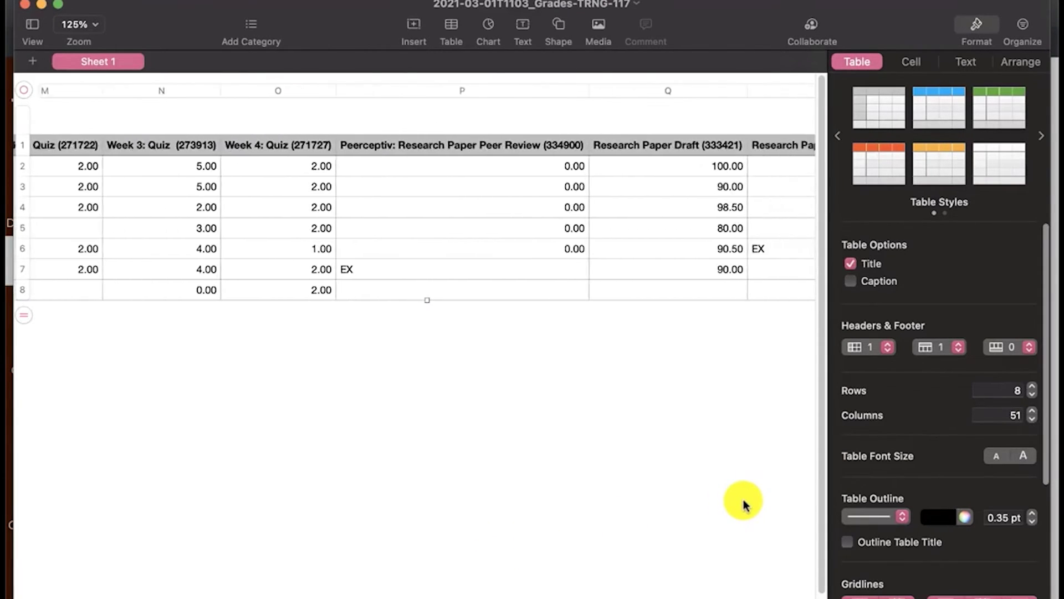
pyautogui.hscroll(8, 743, 505)
pyautogui.hscroll(10, 744, 505)
pyautogui.hscroll(8, 743, 505)
pyautogui.hscroll(3, 743, 504)
pyautogui.hscroll(3, 744, 505)
pyautogui.hscroll(8, 743, 505)
pyautogui.hscroll(6, 744, 505)
pyautogui.hscroll(5, 743, 505)
pyautogui.hscroll(8, 743, 505)
pyautogui.hscroll(-5, 744, 504)
pyautogui.hscroll(3, 743, 505)
pyautogui.hscroll(1, 743, 504)
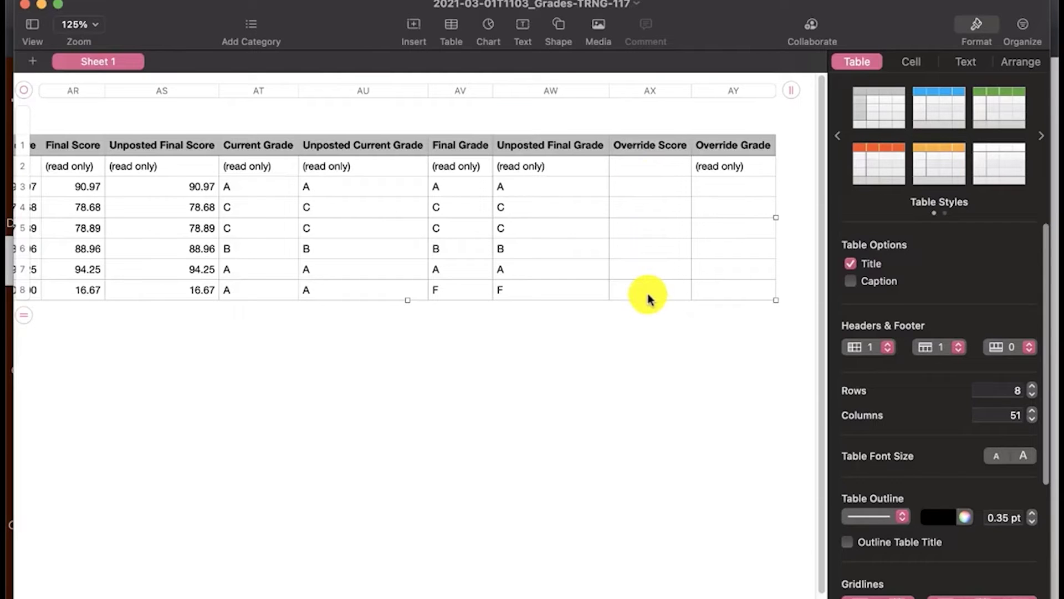
pyautogui.hscroll(-1, 637, 314)
pyautogui.hscroll(-1, 637, 313)
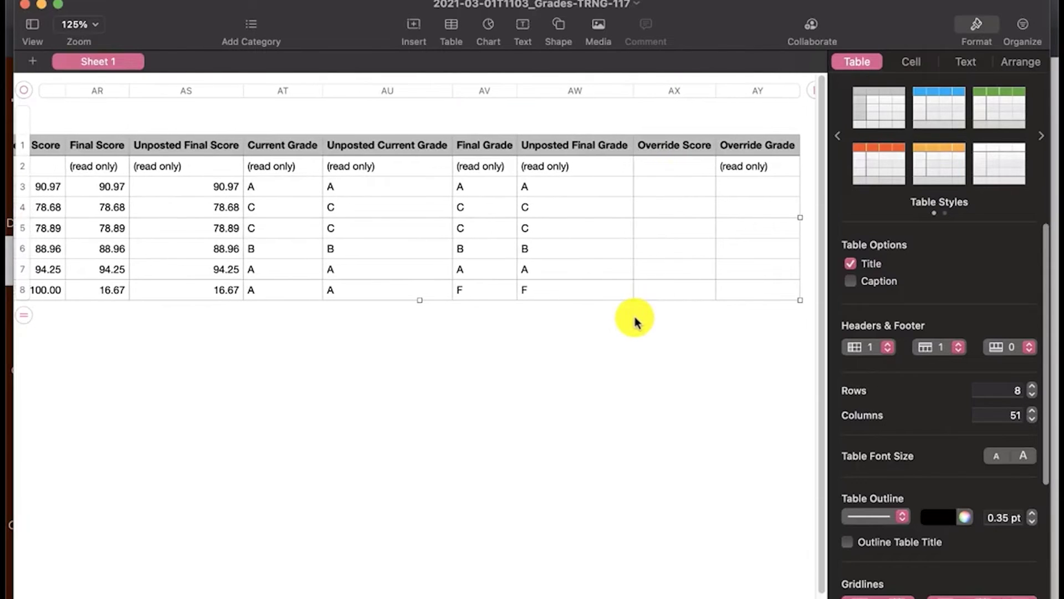
pyautogui.doubleClick(676, 185)
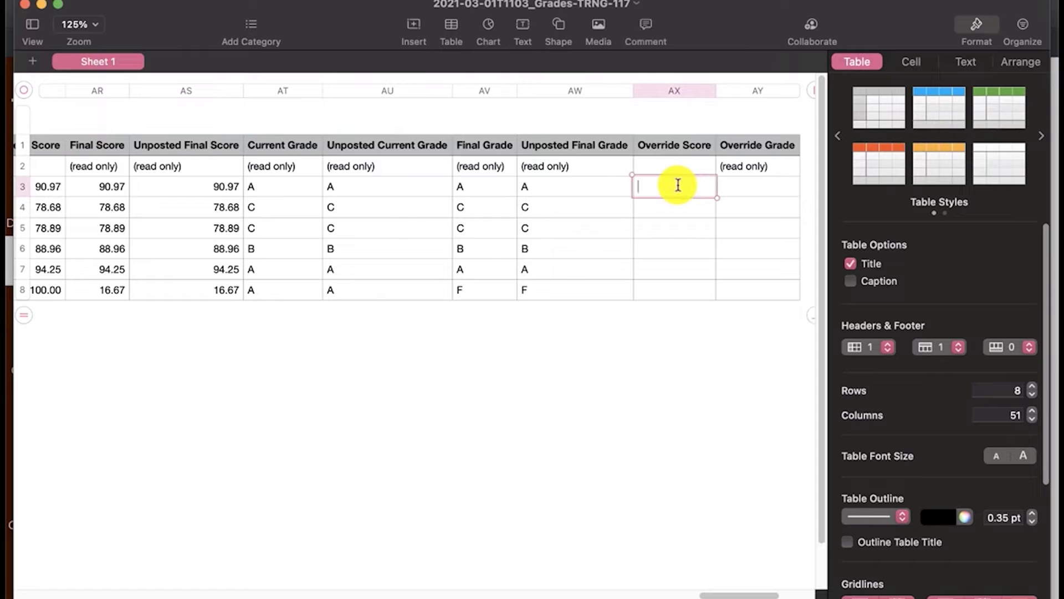
# Enter the formula =AS3+5 in AX3, giving an Override Score of 95.97.
pyautogui.write('=')
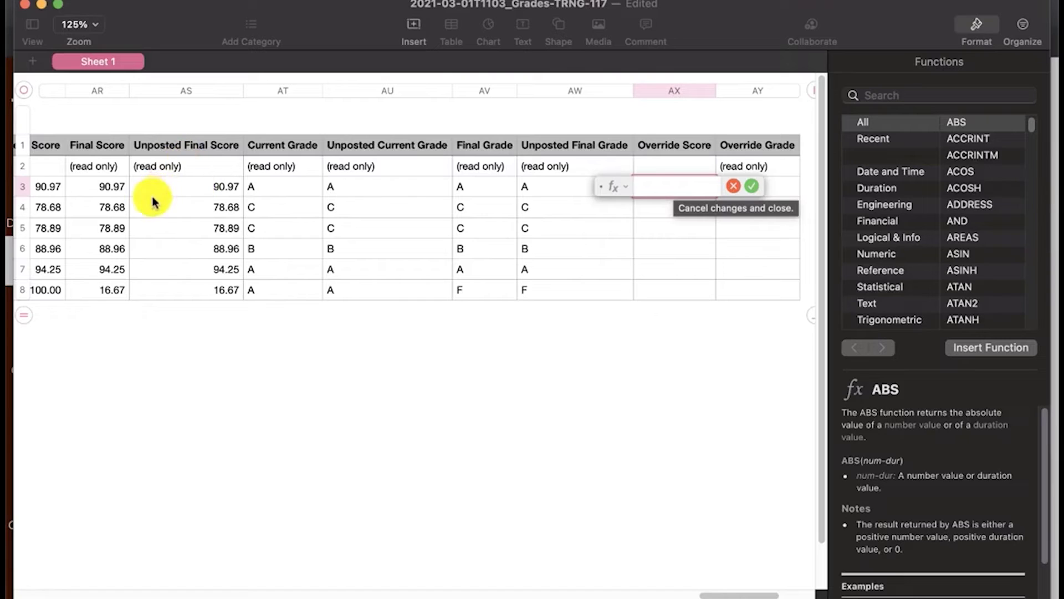
pyautogui.click(198, 193)
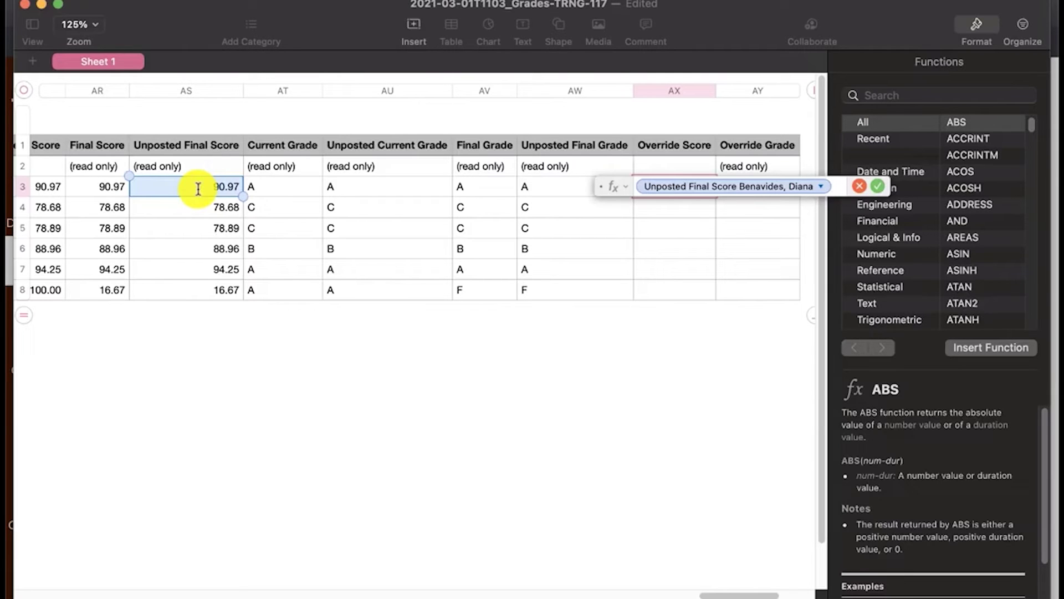
pyautogui.write('+')
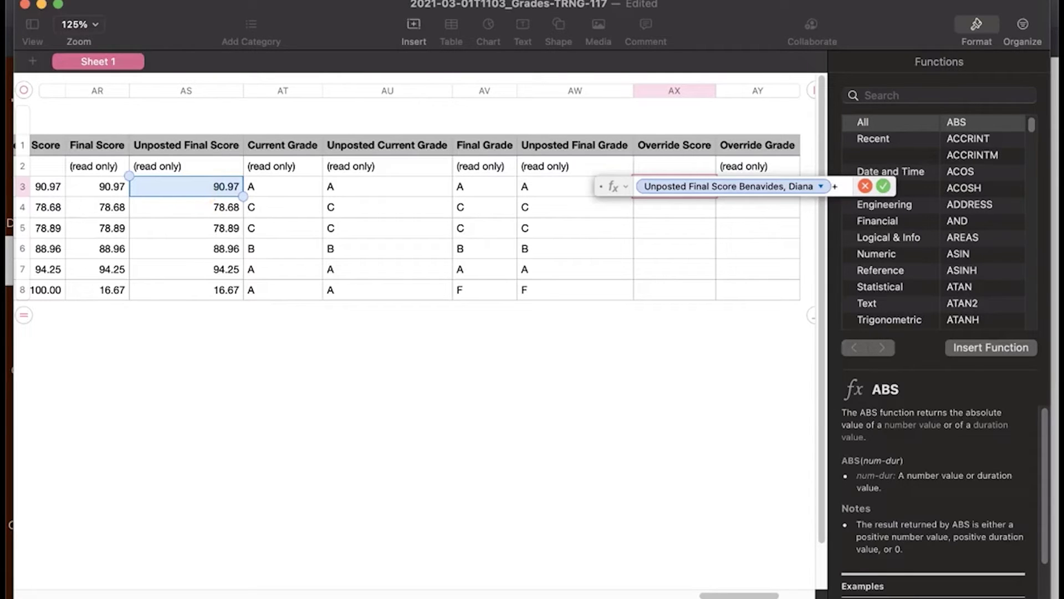
pyautogui.write('5')
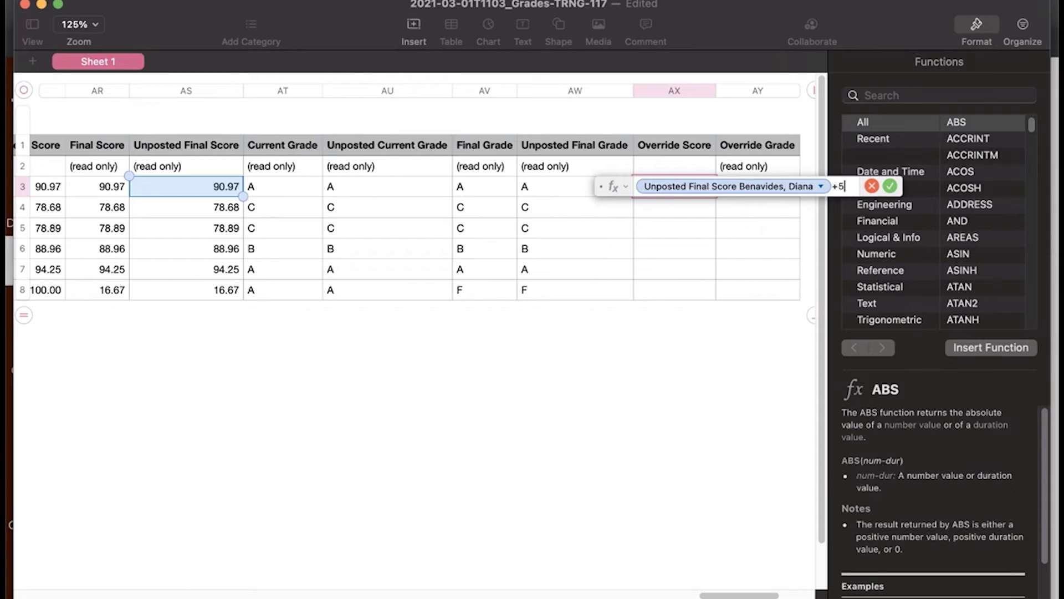
pyautogui.press('Return')
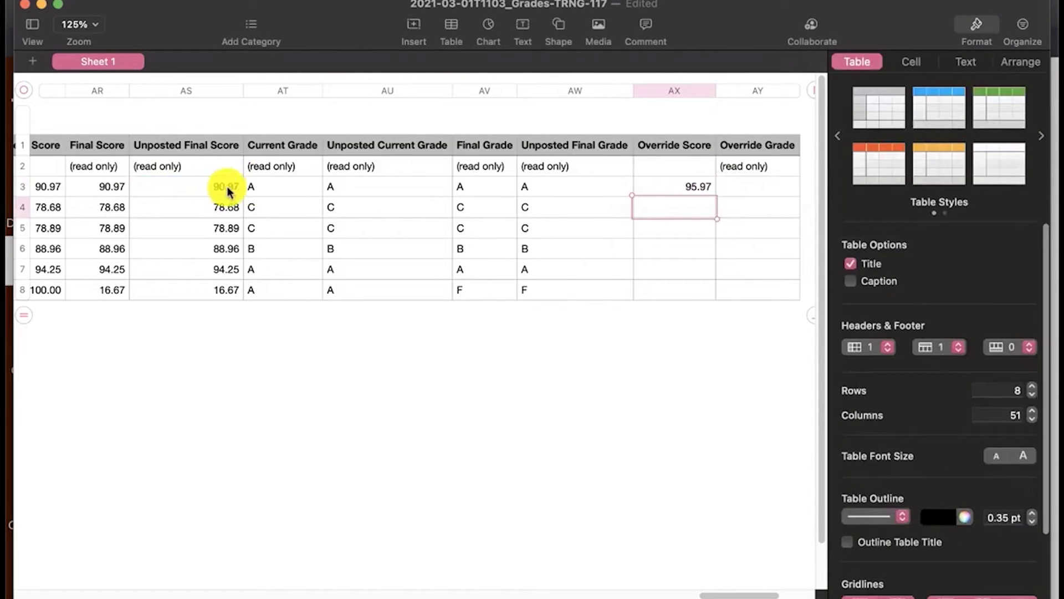
# Fill the plus-five formula down to row 7 and verify the AX4 formula.
pyautogui.moveTo(677, 197); pyautogui.dragTo(678, 285)
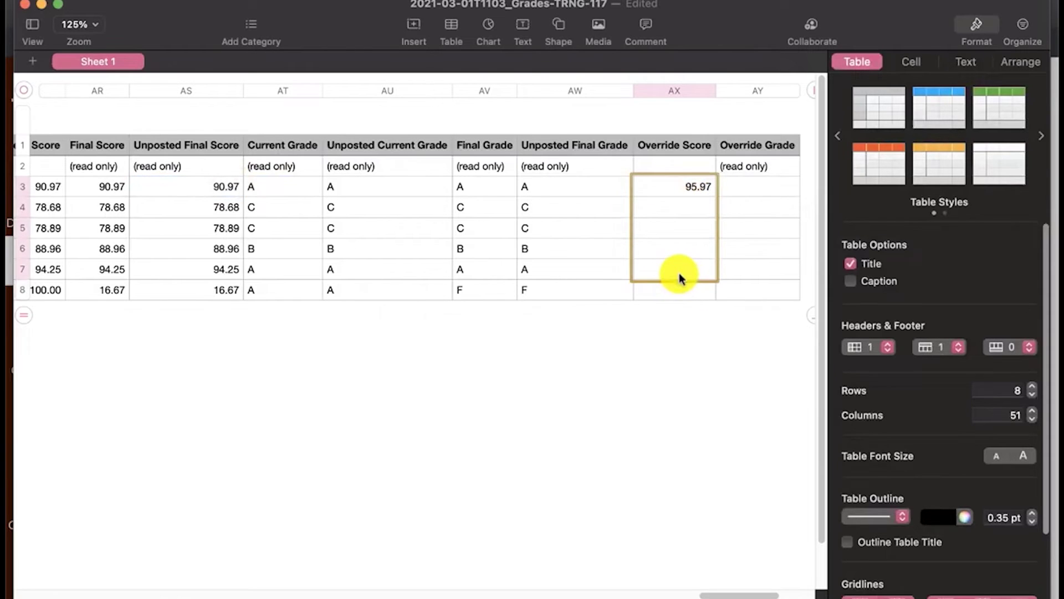
pyautogui.moveTo(679, 285); pyautogui.dragTo(680, 273)
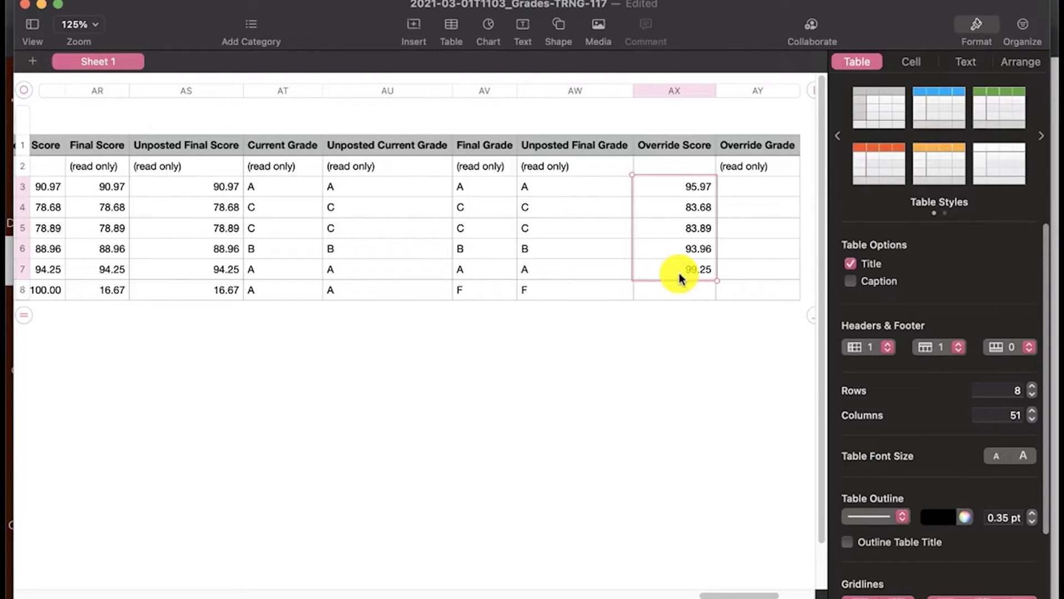
pyautogui.doubleClick(700, 209)
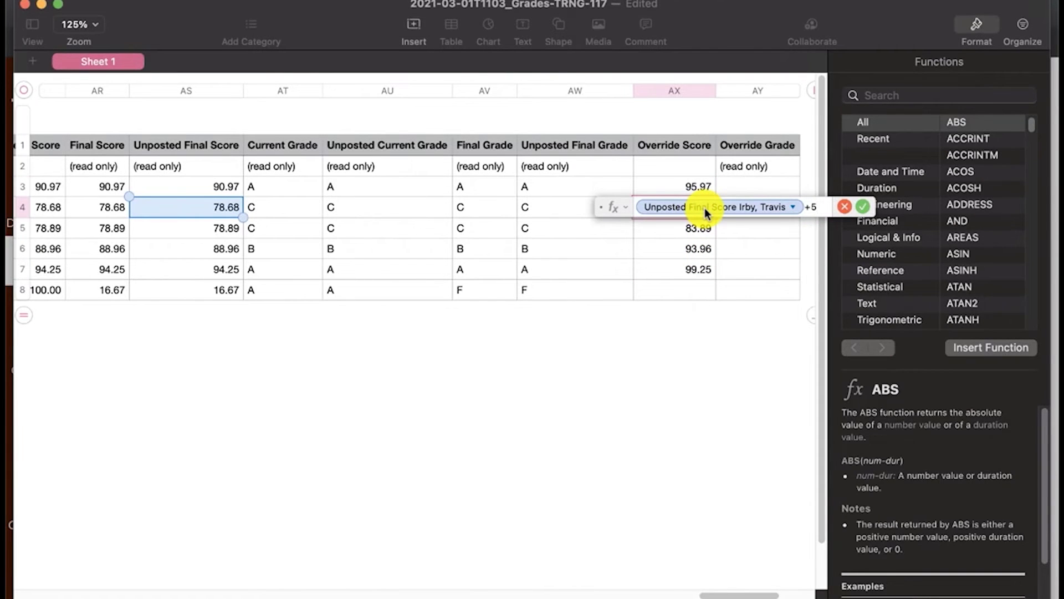
pyautogui.press('Return')
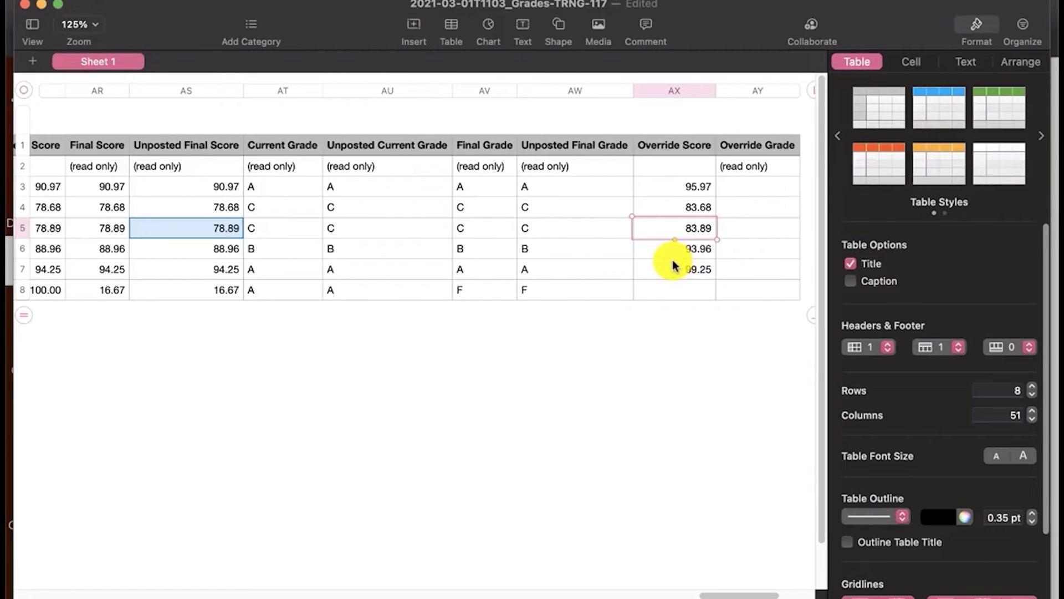
# Save the edited grades spreadsheet to Downloads.
pyautogui.click(131, 3)
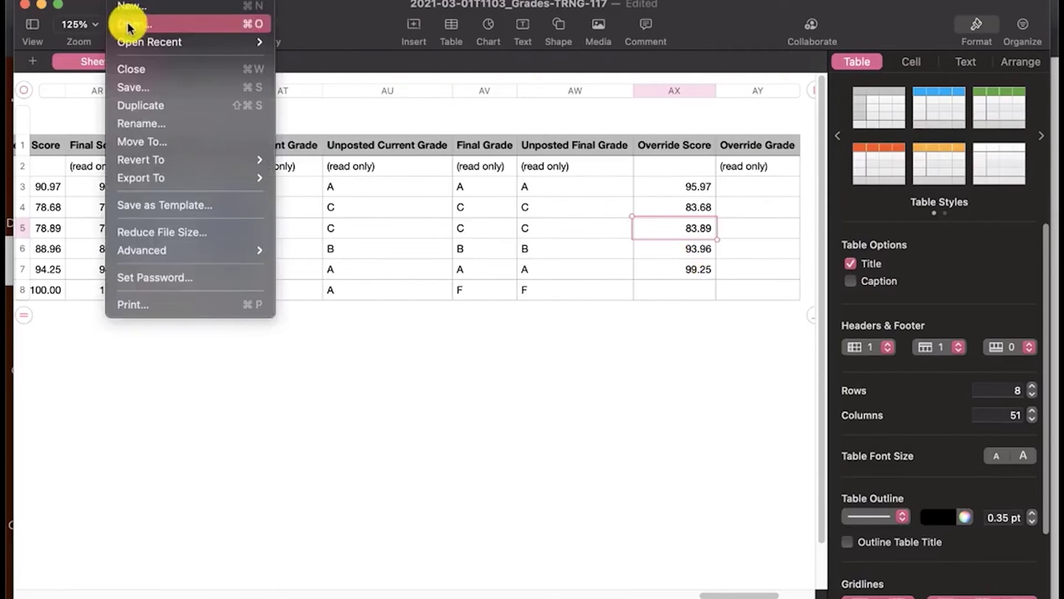
pyautogui.click(132, 86)
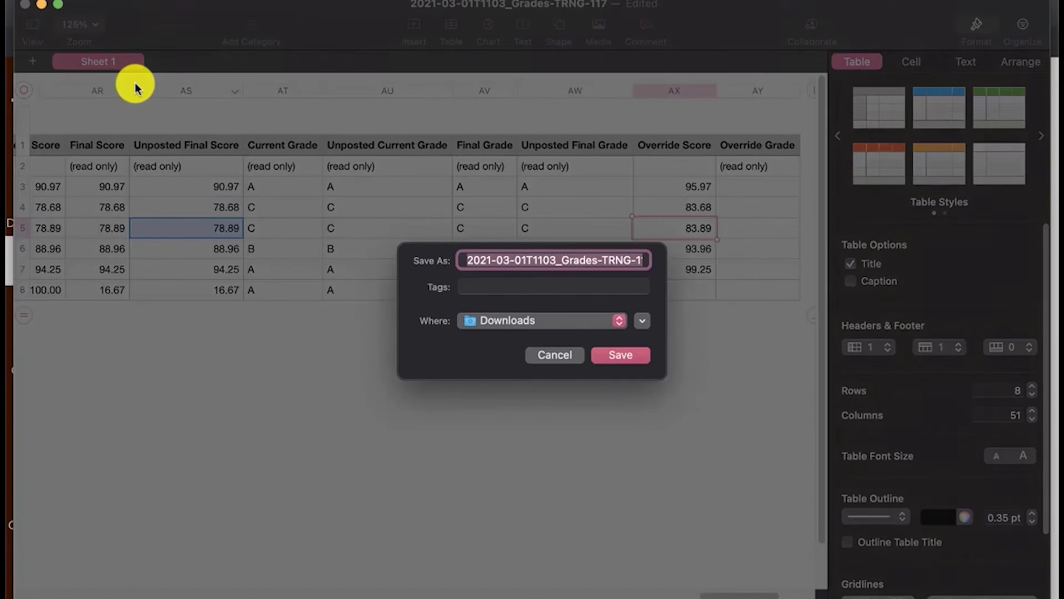
pyautogui.click(631, 354)
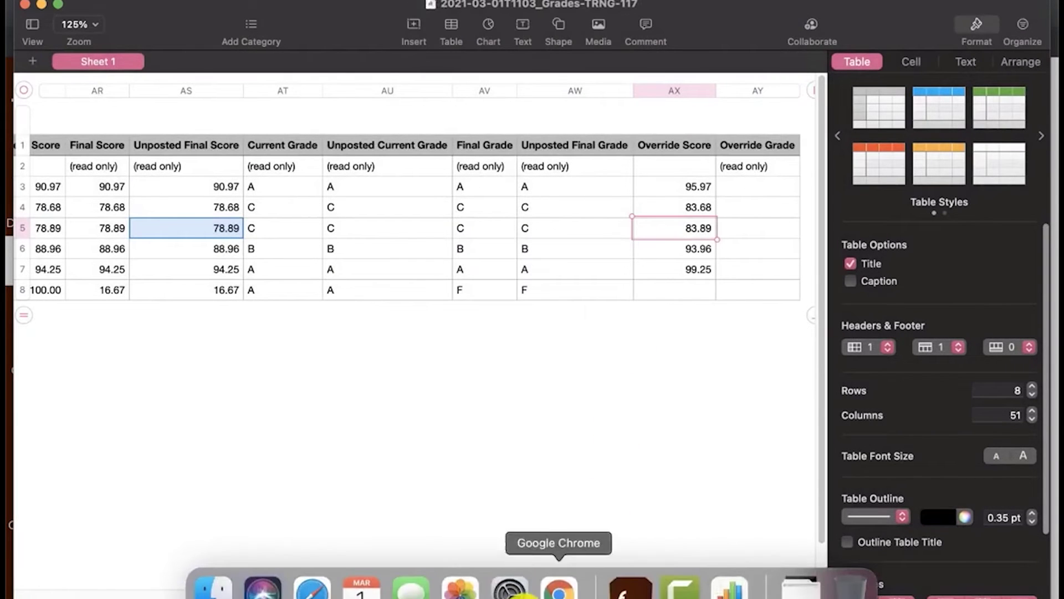
pyautogui.click(557, 589)
# Choose the edited grades CSV on the gradebook Import page and upload it.
pyautogui.click(538, 486)
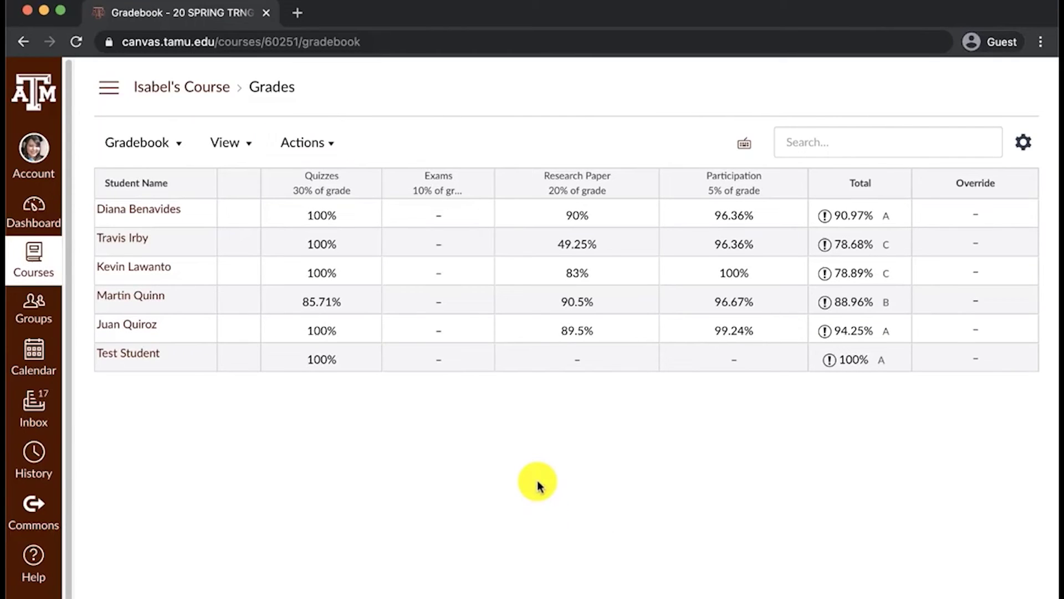
pyautogui.click(309, 144)
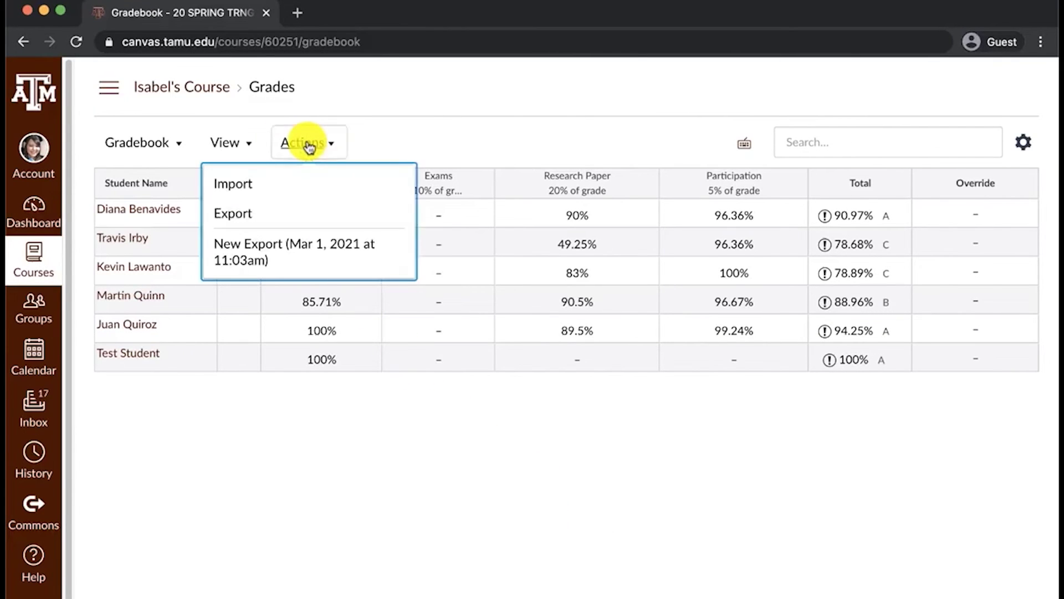
pyautogui.click(243, 188)
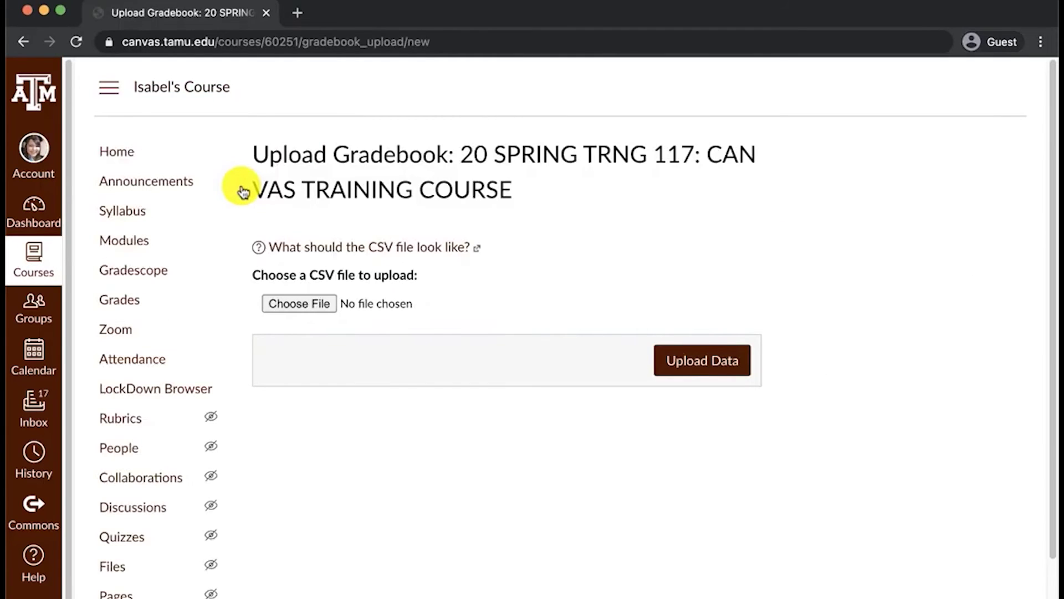
pyautogui.click(443, 305)
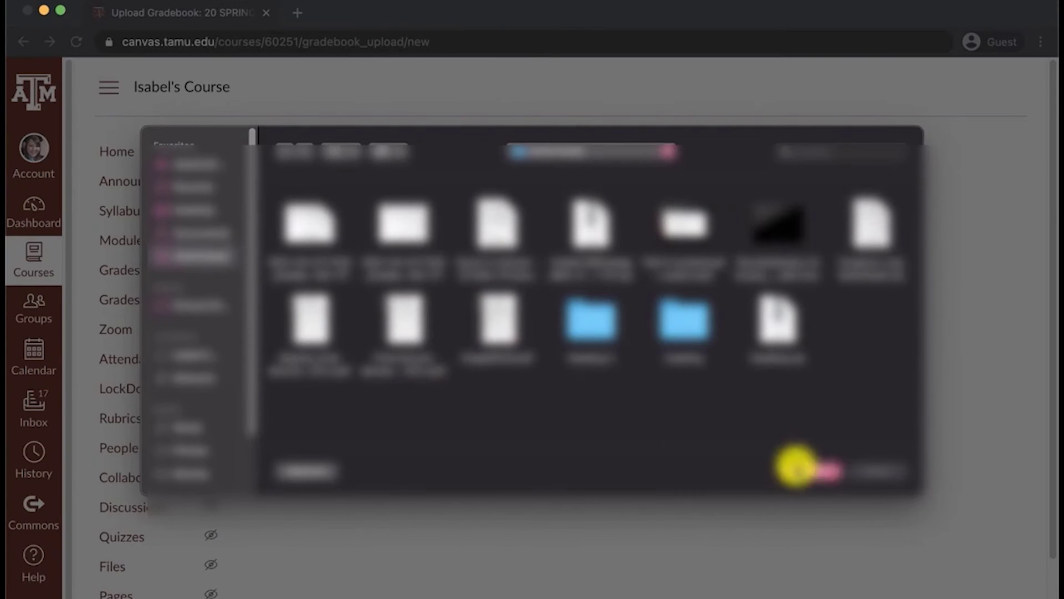
pyautogui.click(798, 469)
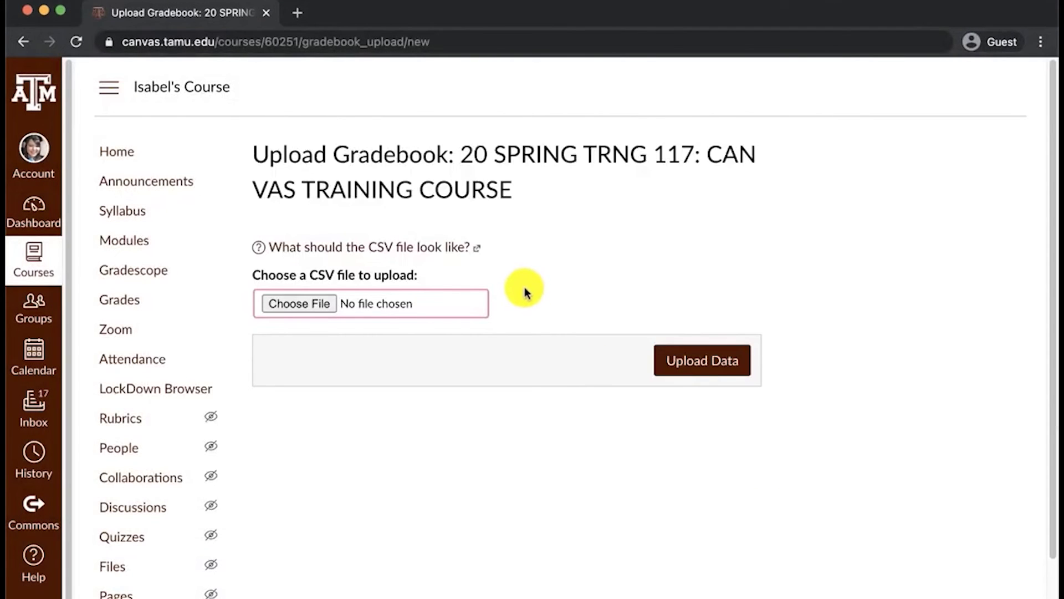
pyautogui.click(306, 304)
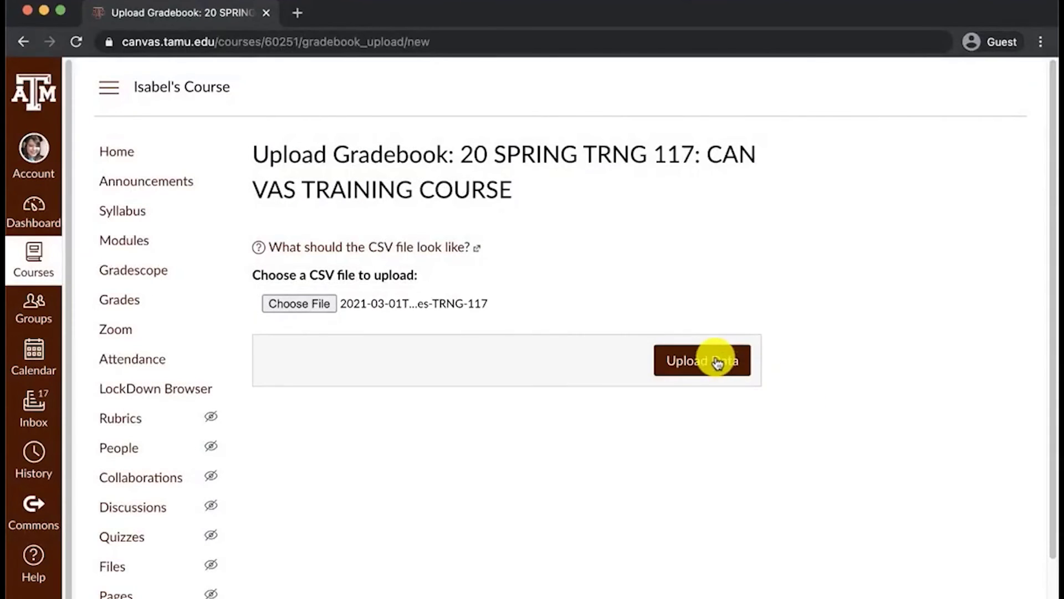
pyautogui.click(717, 363)
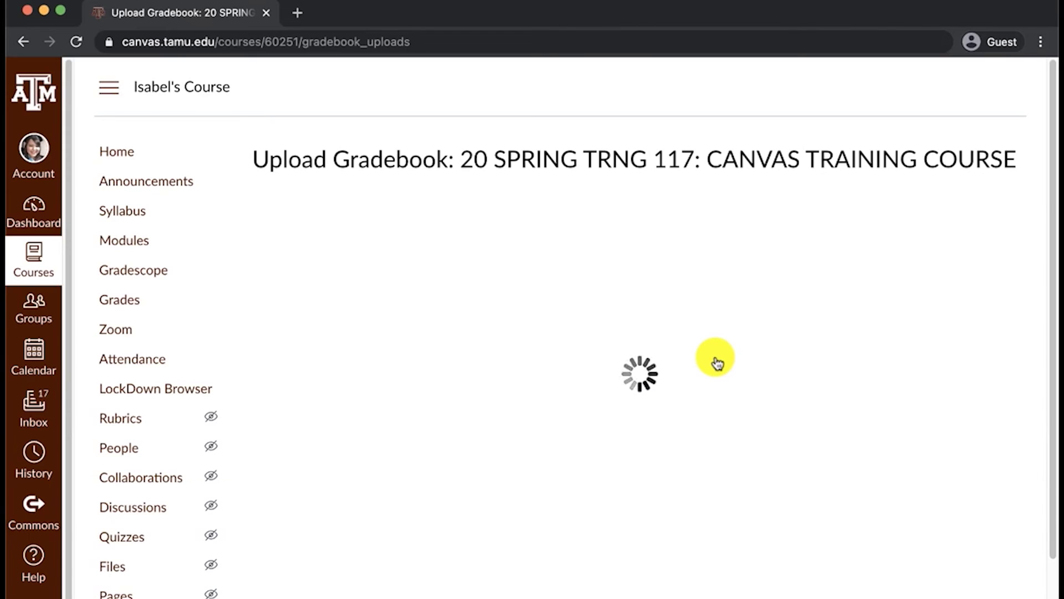
# Review the five new Override Scores, save the changes and acknowledge the upload notice.
pyautogui.scroll(-1, 715, 311)
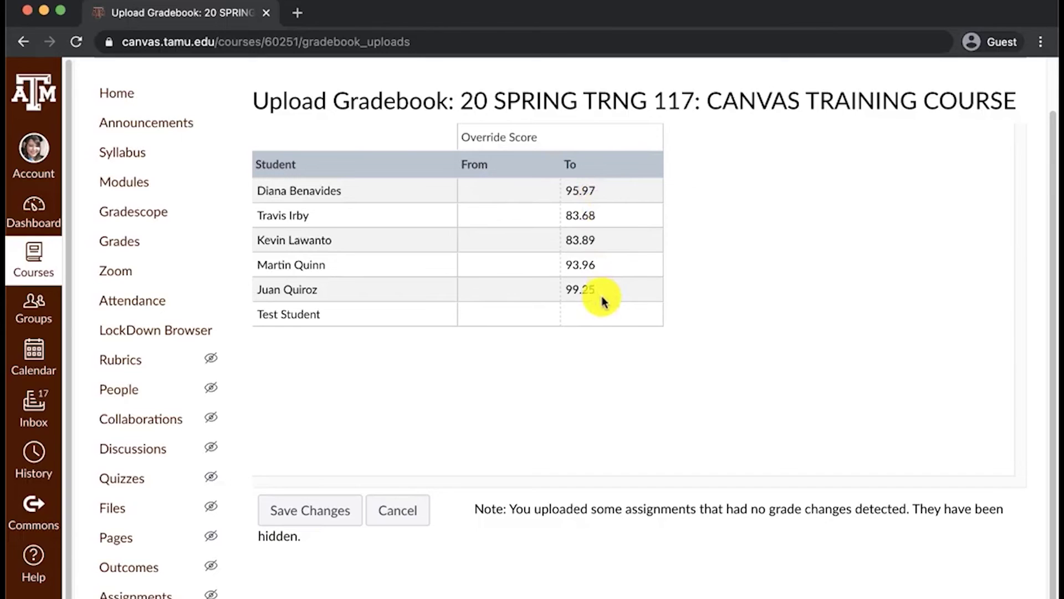
pyautogui.click(333, 513)
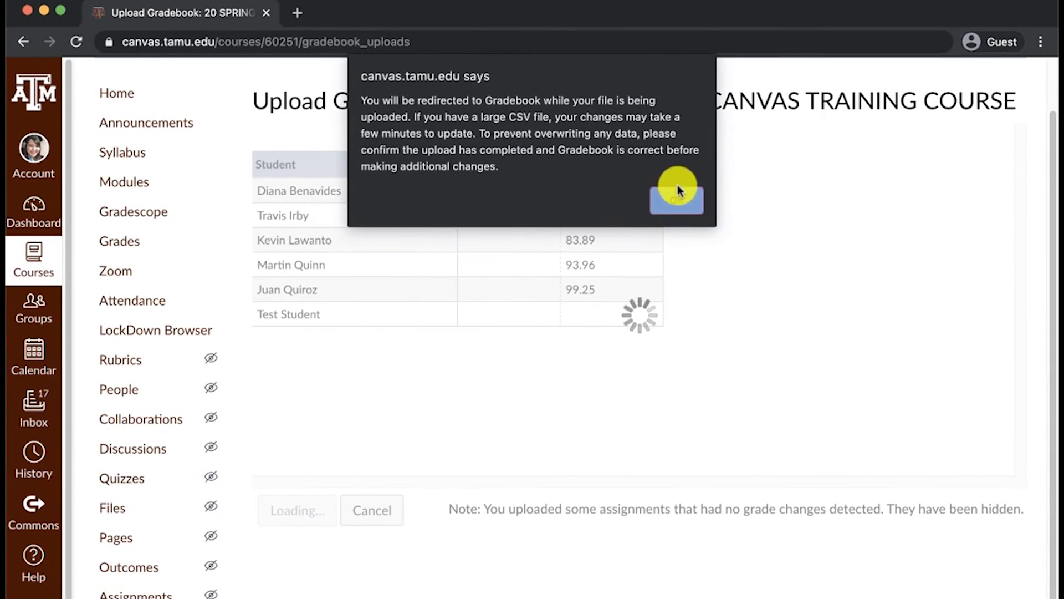
pyautogui.click(677, 189)
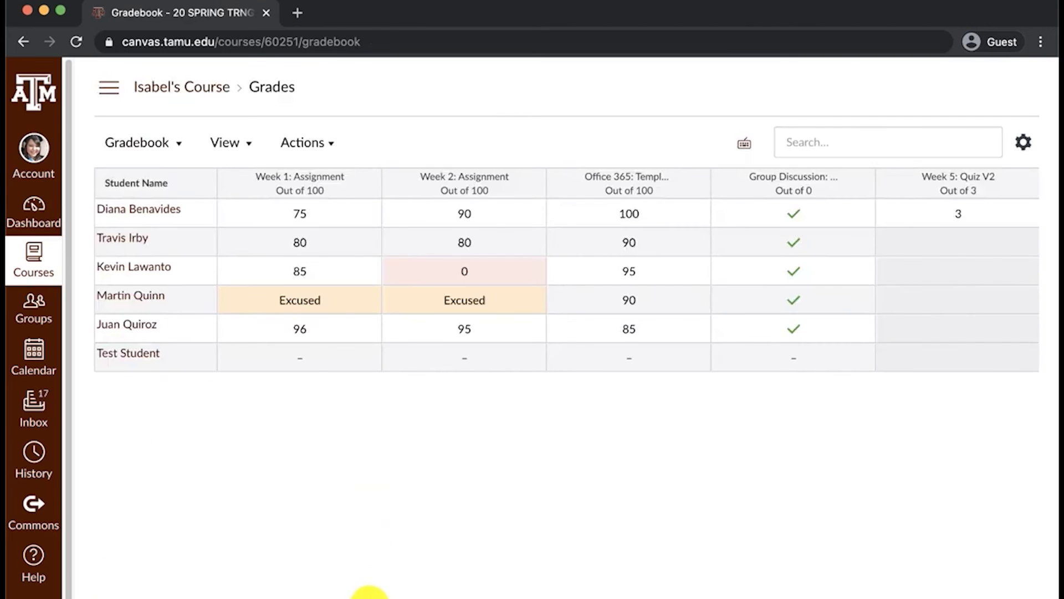
# Scroll the gradebook right to show the Total and Override columns with grades A, B, B, A, A.
pyautogui.hscroll(10, 862, 596)
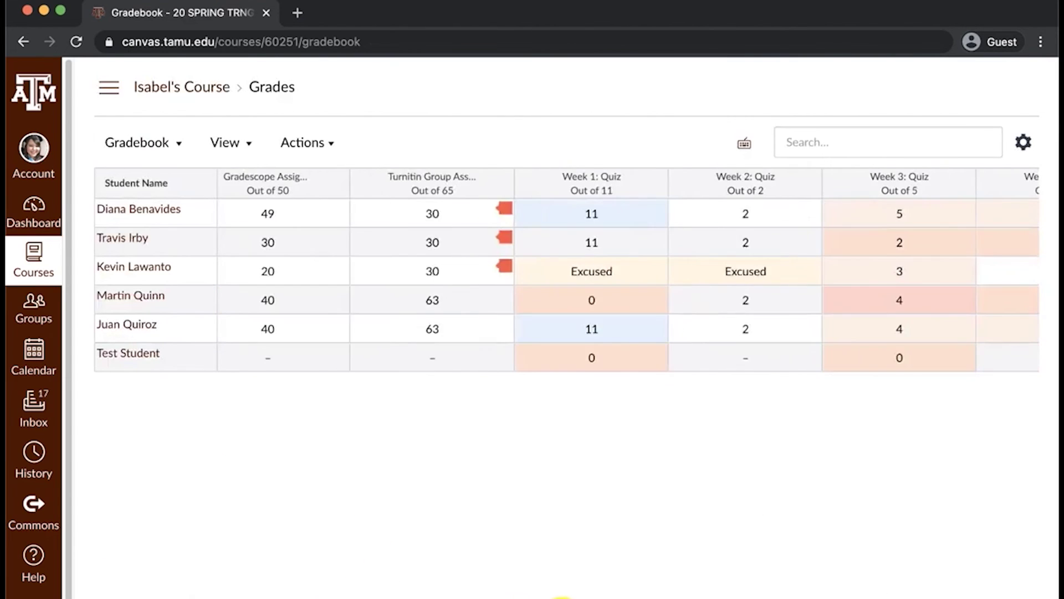
pyautogui.hscroll(5, 862, 596)
pyautogui.hscroll(10, 862, 595)
pyautogui.hscroll(10, 862, 596)
pyautogui.moveTo(862, 595); pyautogui.dragTo(1026, 594)
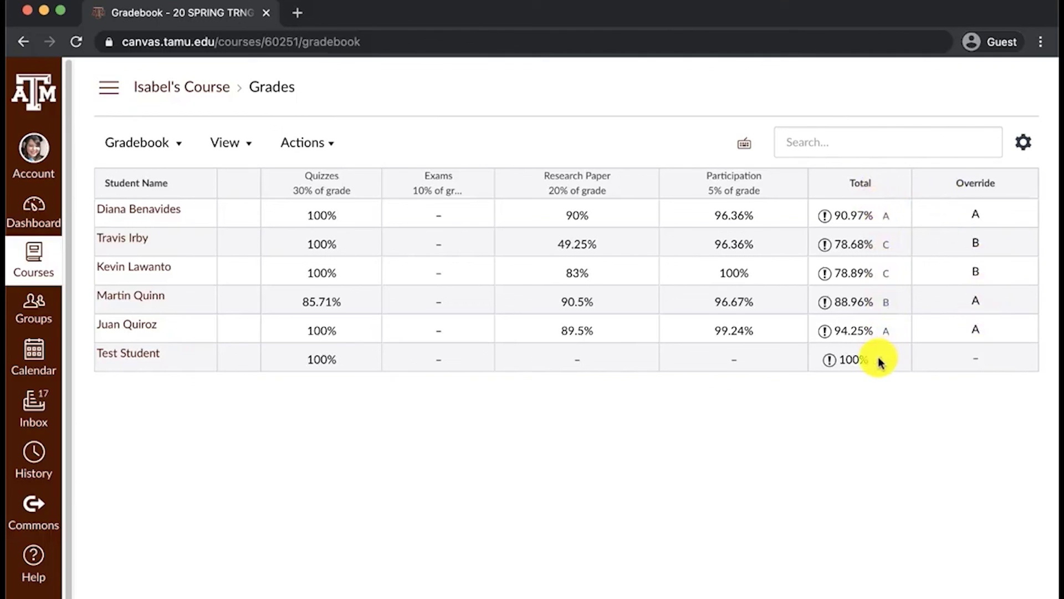
pyautogui.moveTo(860, 183)
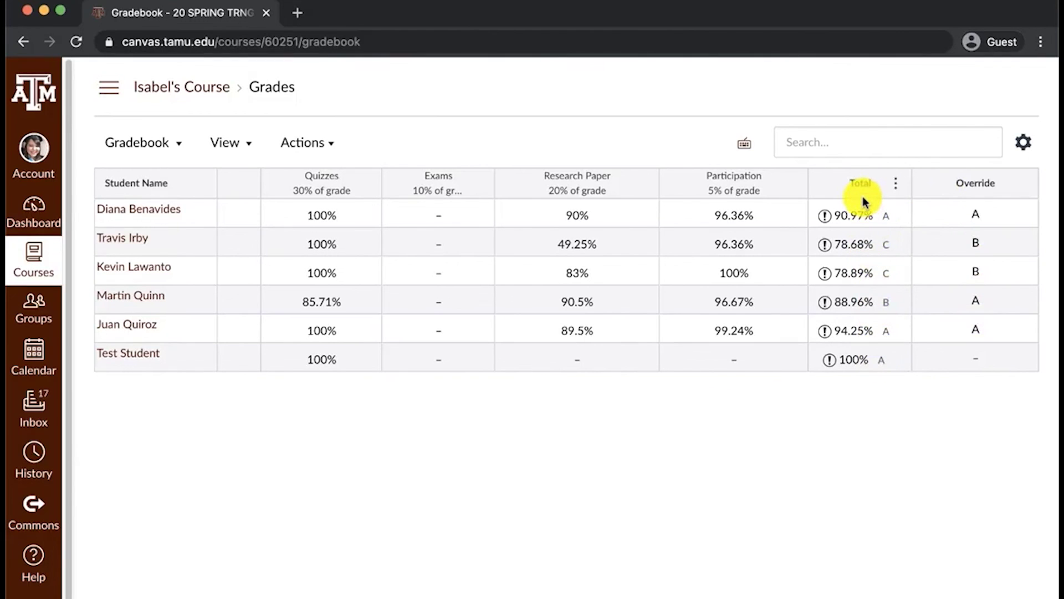
pyautogui.click(975, 215)
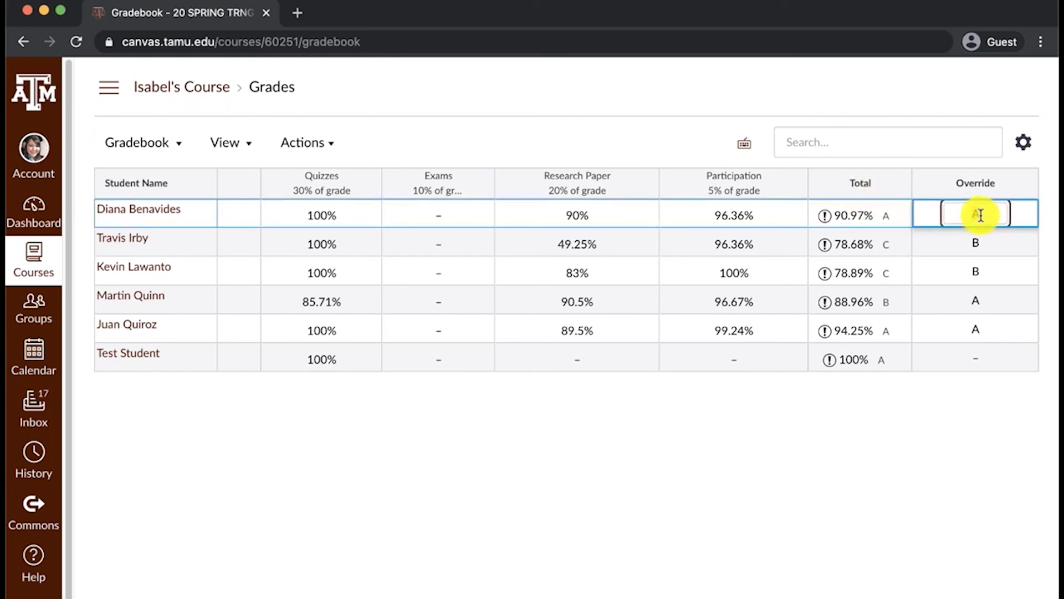
pyautogui.click(982, 386)
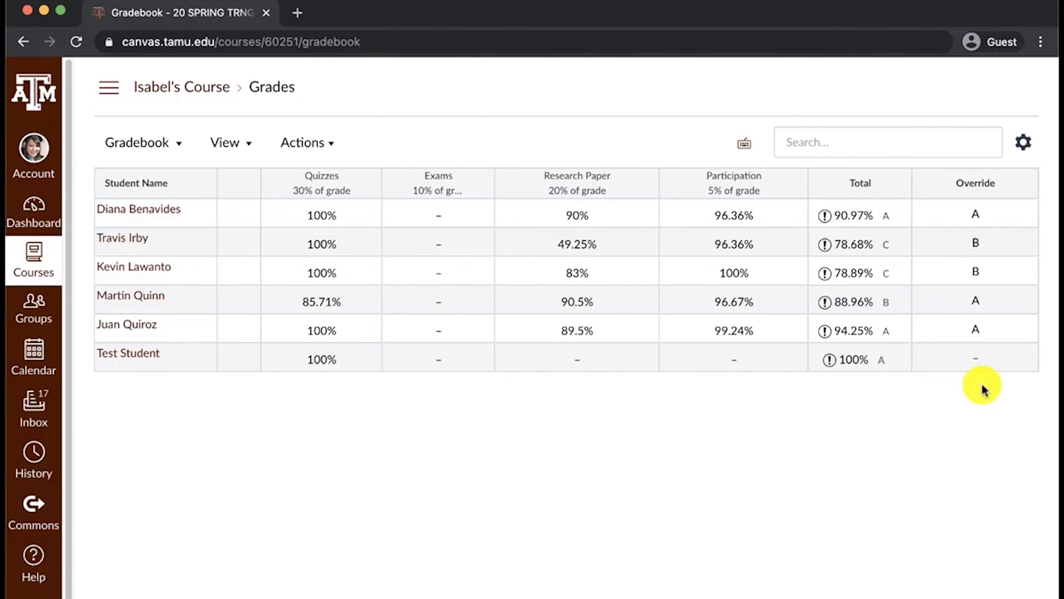